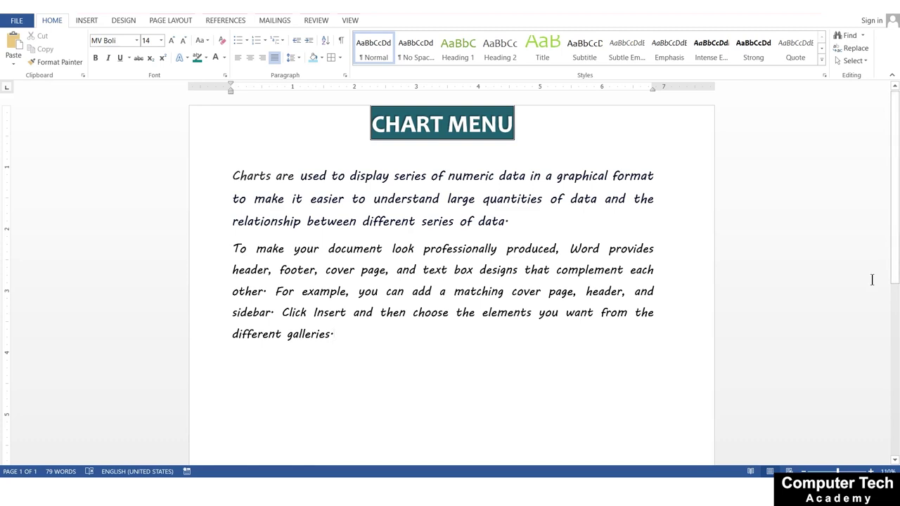
left_click(83, 23)
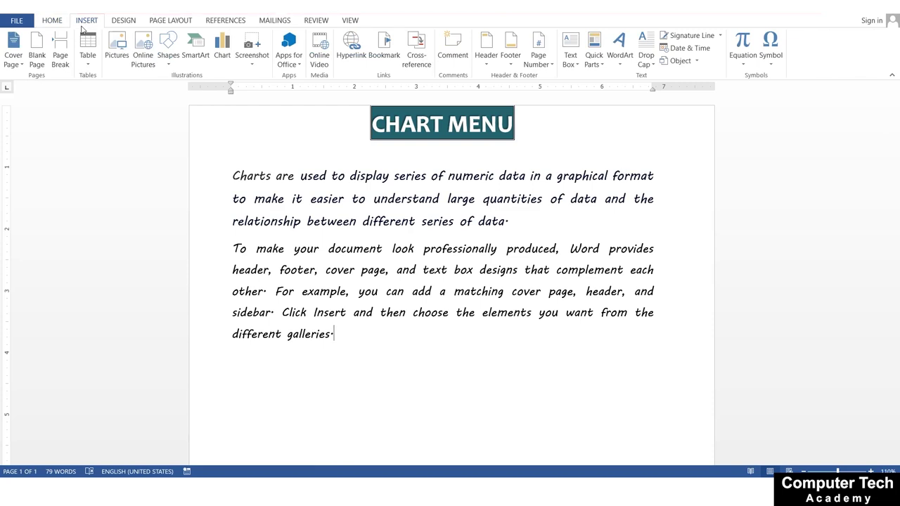
left_click(88, 67)
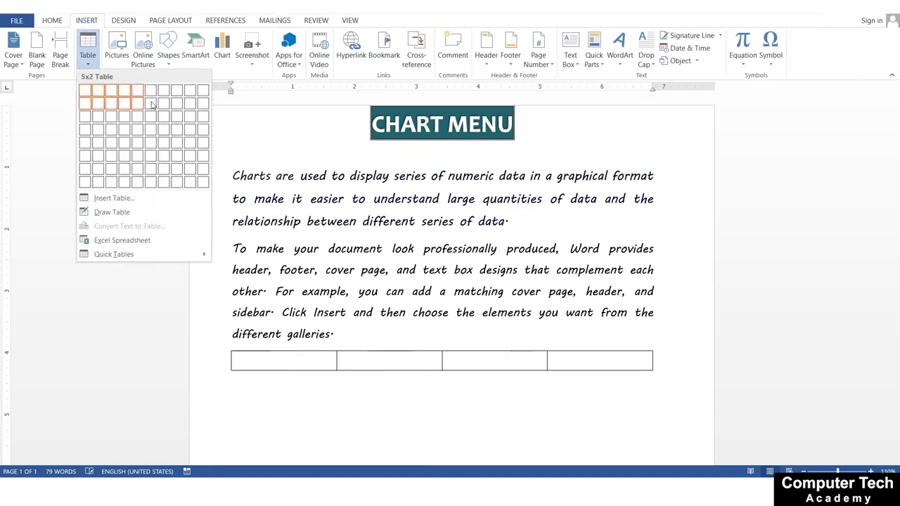
left_click(69, 349)
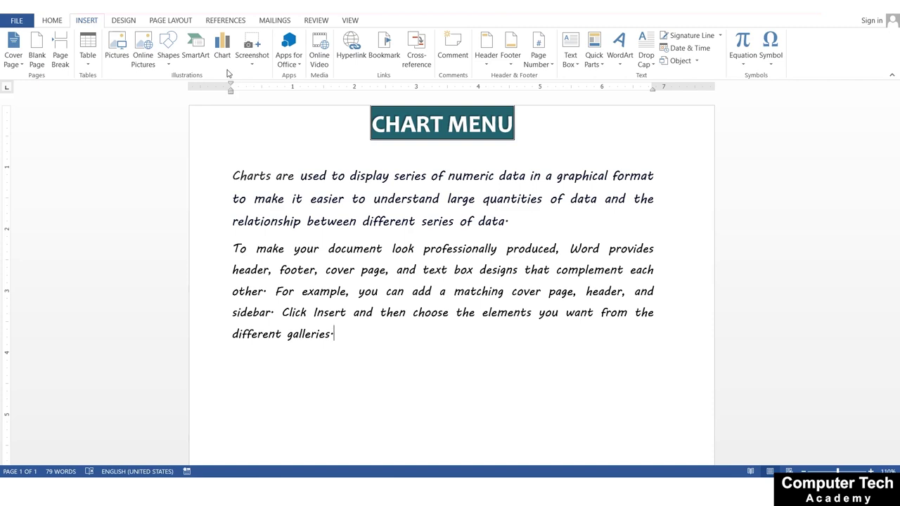
Insert a page break before the paragraph beginning "Charts are used" to leave blank space under the CHART MENU heading
left_click(232, 176)
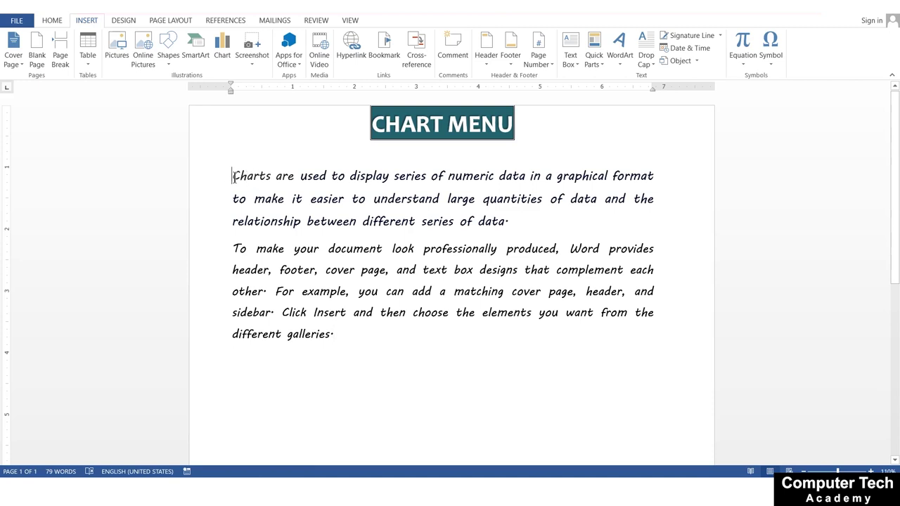
key("ctrl+Return")
scroll(345, 128, "up", 7)
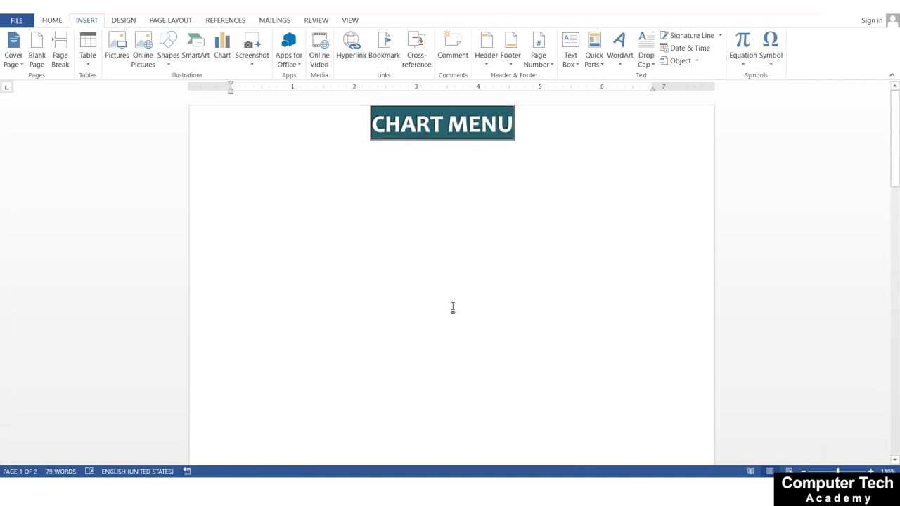
Start inserting a chart and browse the chart types from Line, Pie and Bar through to Radar and Combo
left_click(225, 48)
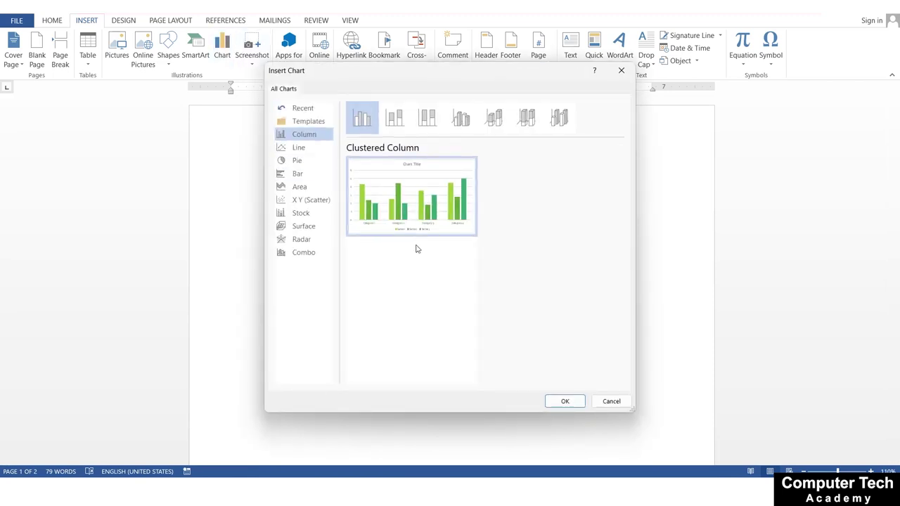
left_click(298, 147)
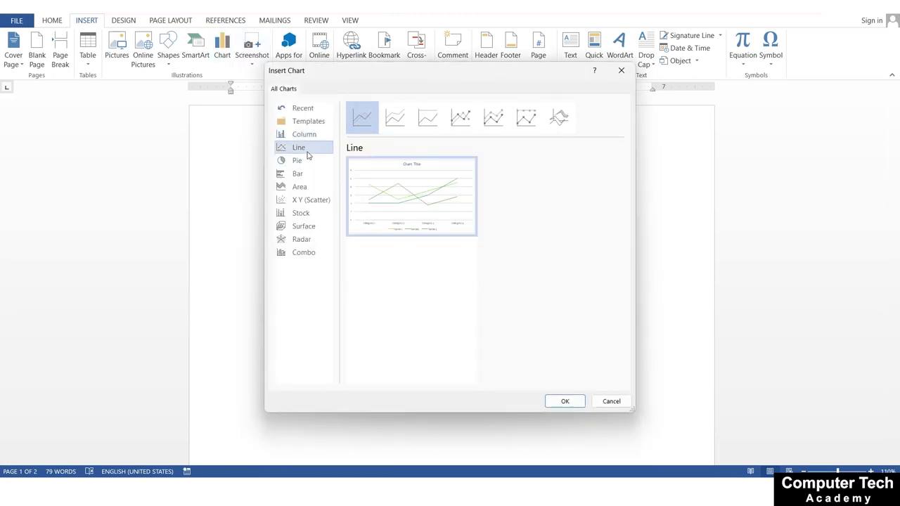
left_click(297, 163)
left_click(298, 176)
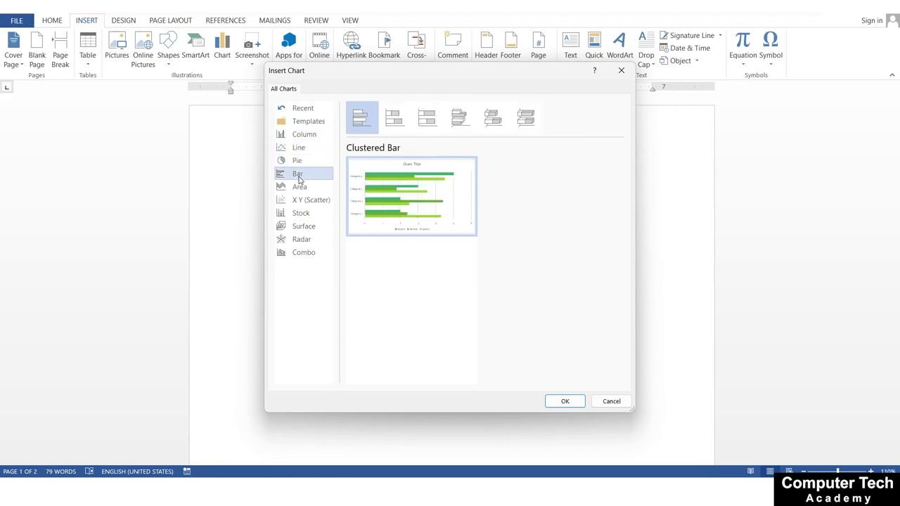
left_click(299, 187)
left_click(307, 202)
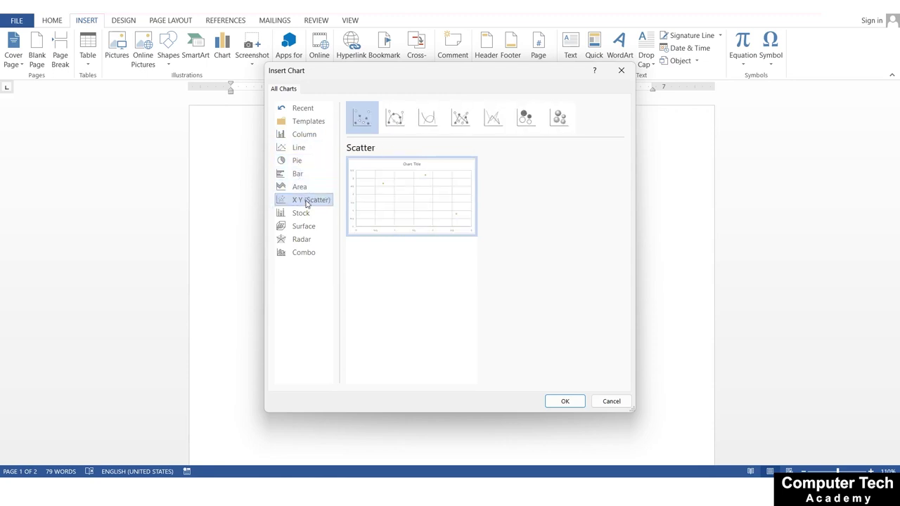
left_click(306, 214)
left_click(312, 227)
left_click(314, 242)
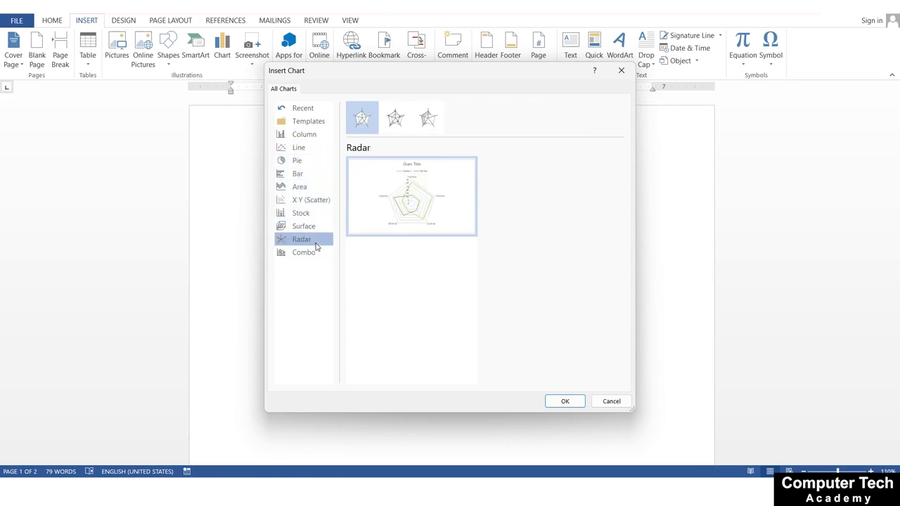
left_click(314, 255)
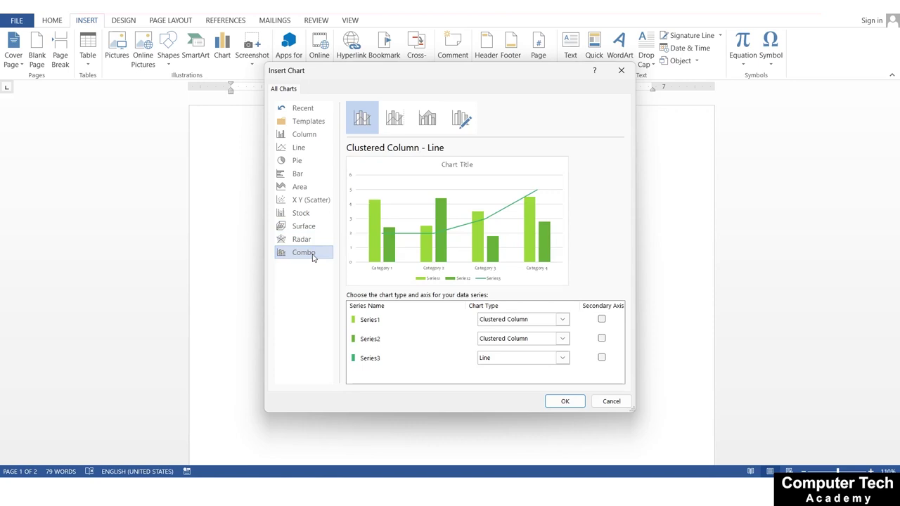
Preview the default Column, Line, Pie, Bar and Area charts one after another
left_click(309, 139)
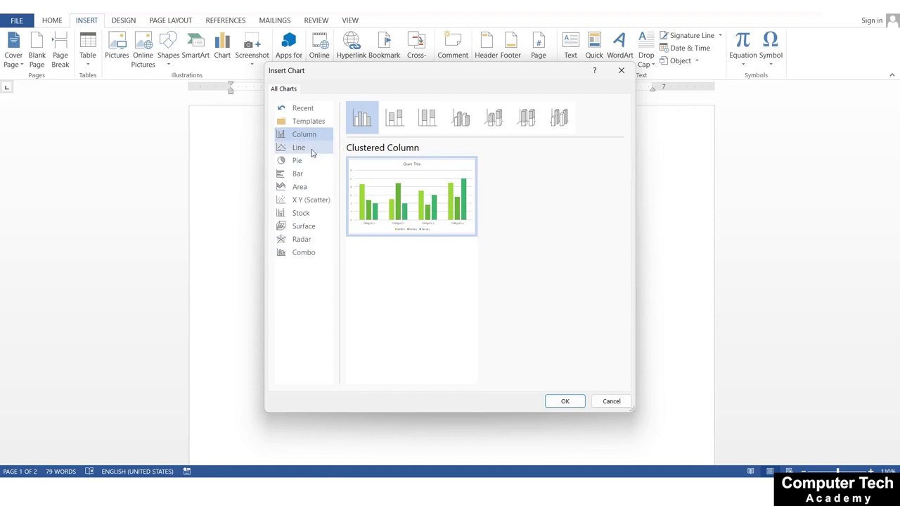
left_click(312, 153)
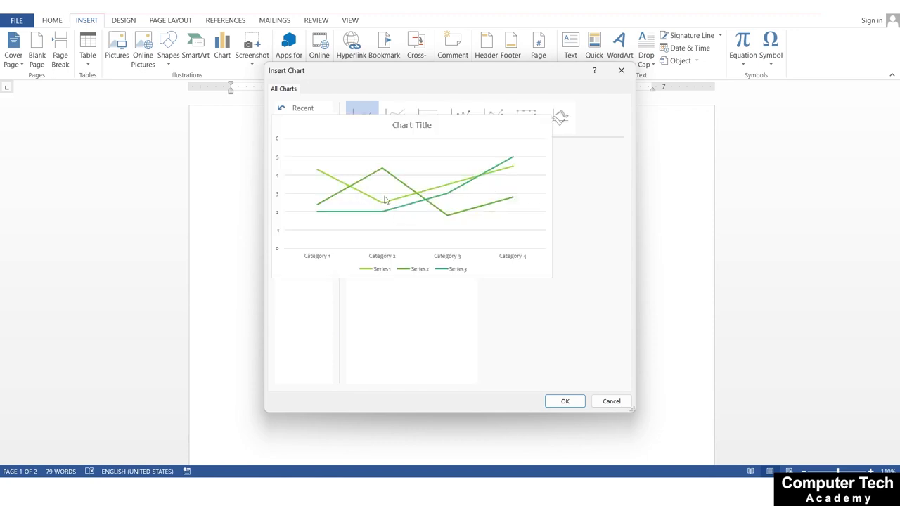
mouse_move(410, 209)
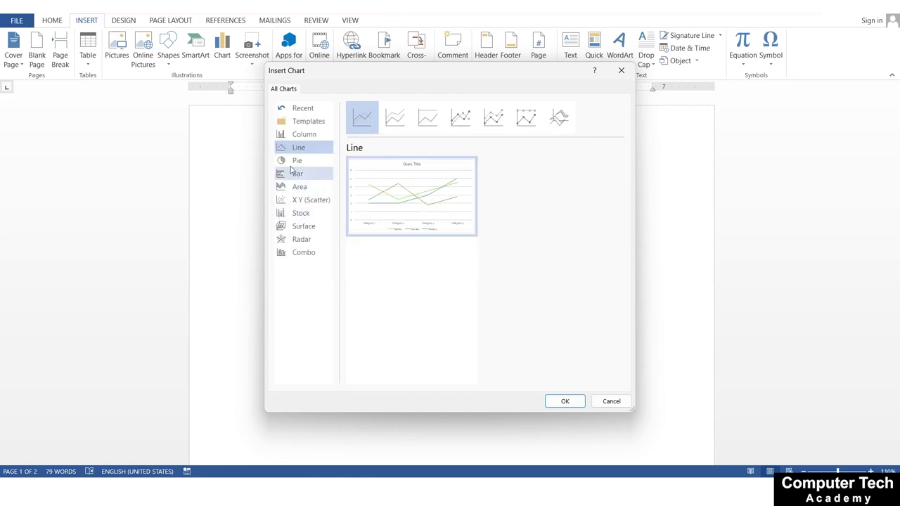
left_click(297, 160)
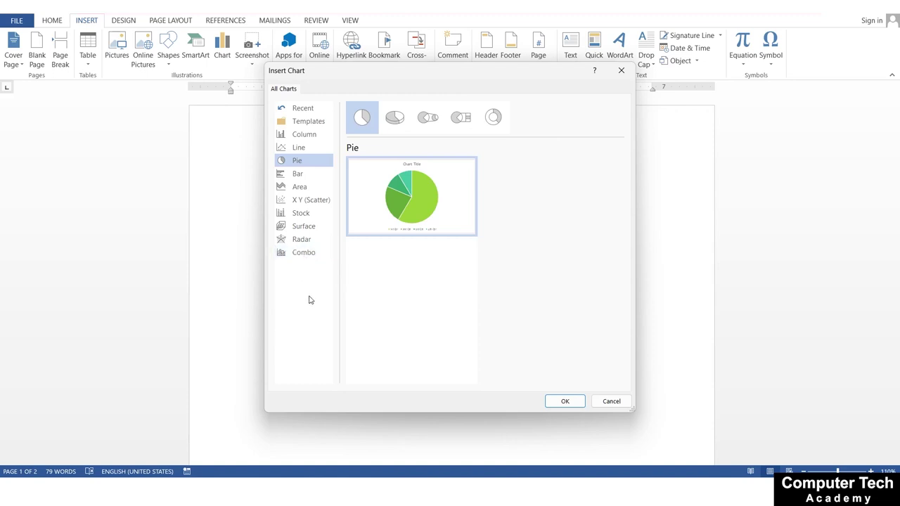
left_click(309, 177)
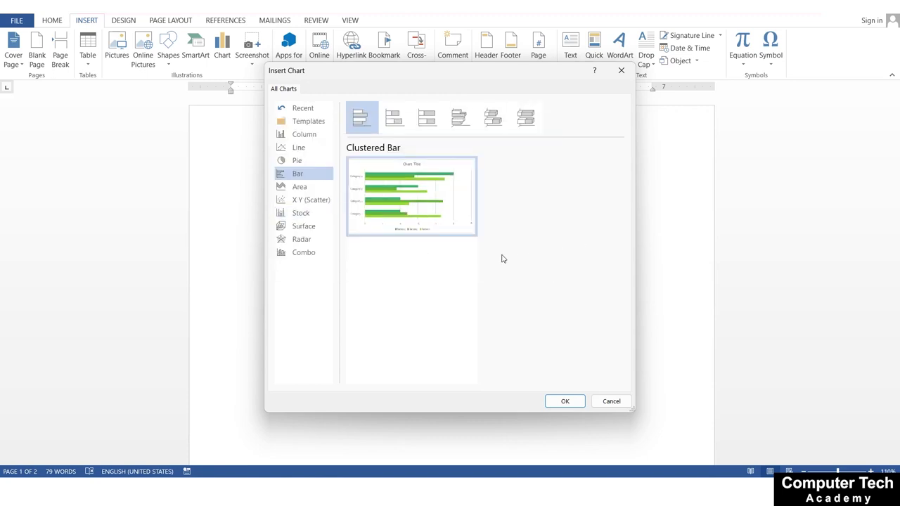
left_click(293, 190)
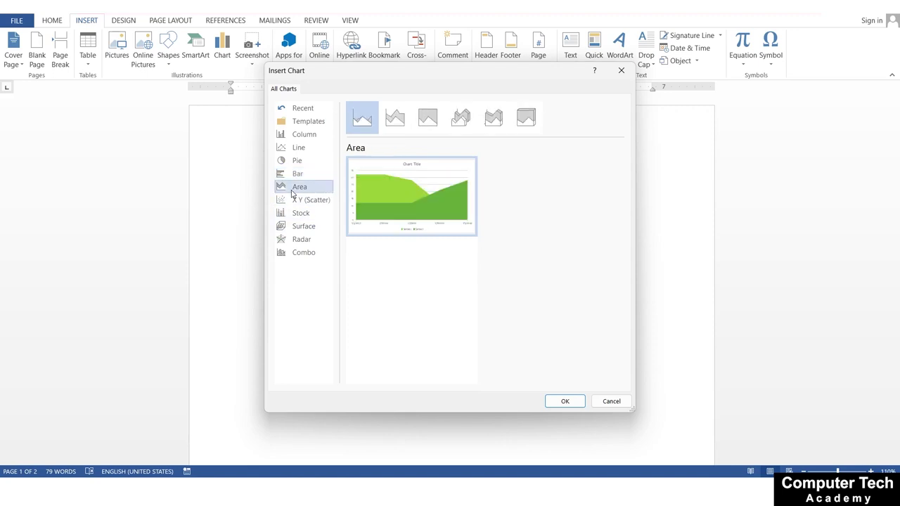
Go through the Column chart subtypes from stacked variants to 3-D Column
left_click(305, 136)
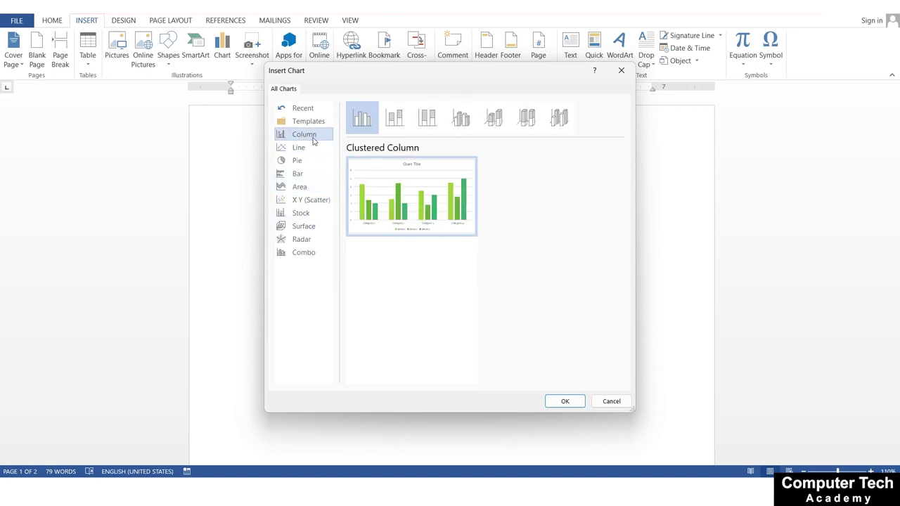
left_click(395, 118)
left_click(428, 119)
left_click(460, 118)
left_click(494, 118)
left_click(527, 118)
left_click(559, 118)
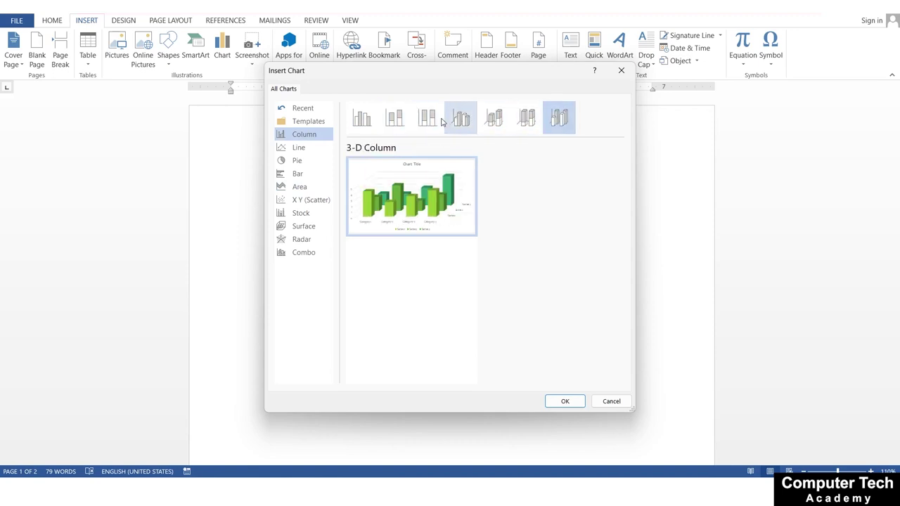
Insert a Clustered Column chart into the document and dismiss the Office activation wizard
left_click(367, 121)
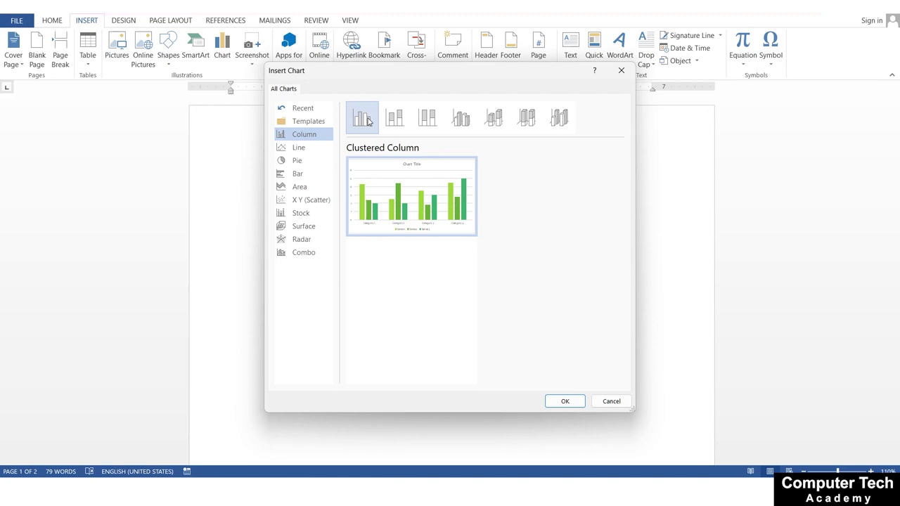
left_click(291, 123)
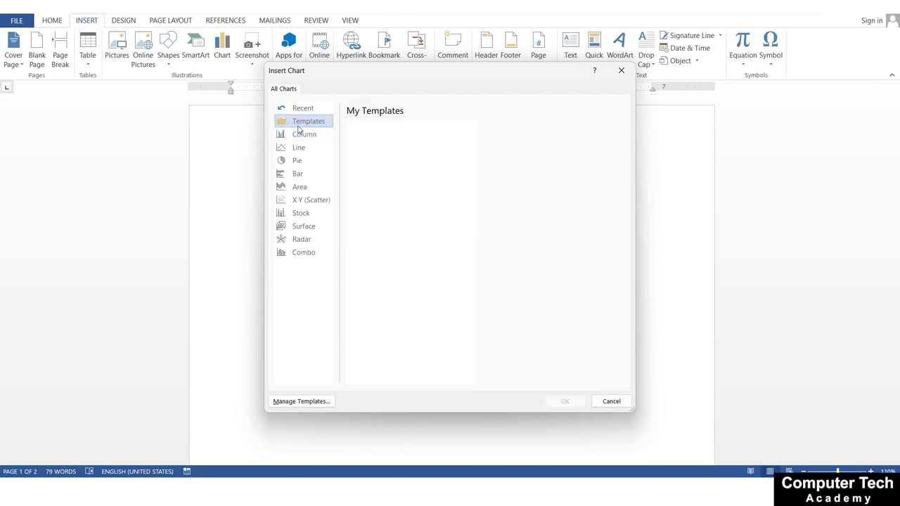
left_click(298, 137)
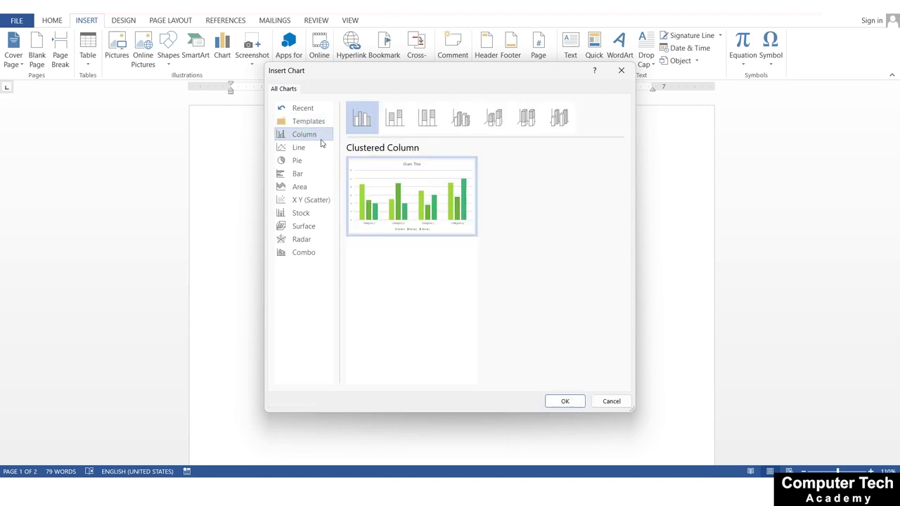
left_click(575, 408)
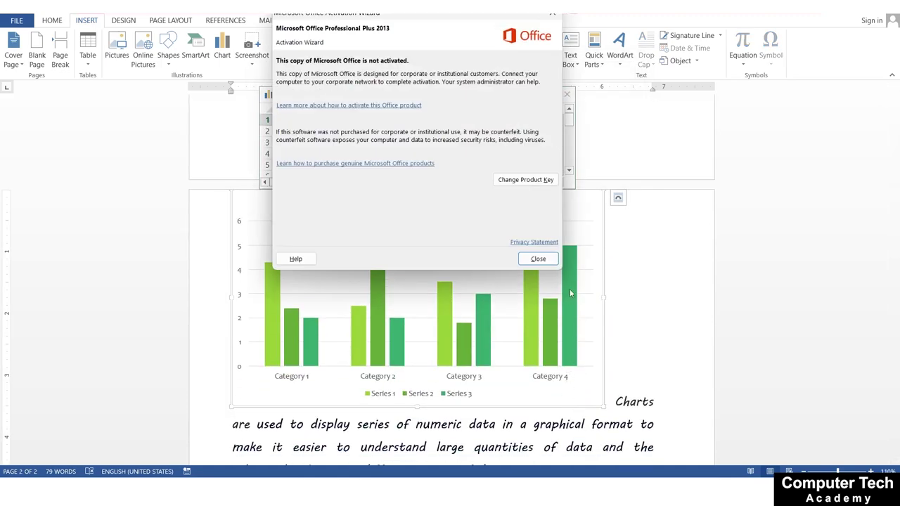
left_click(540, 259)
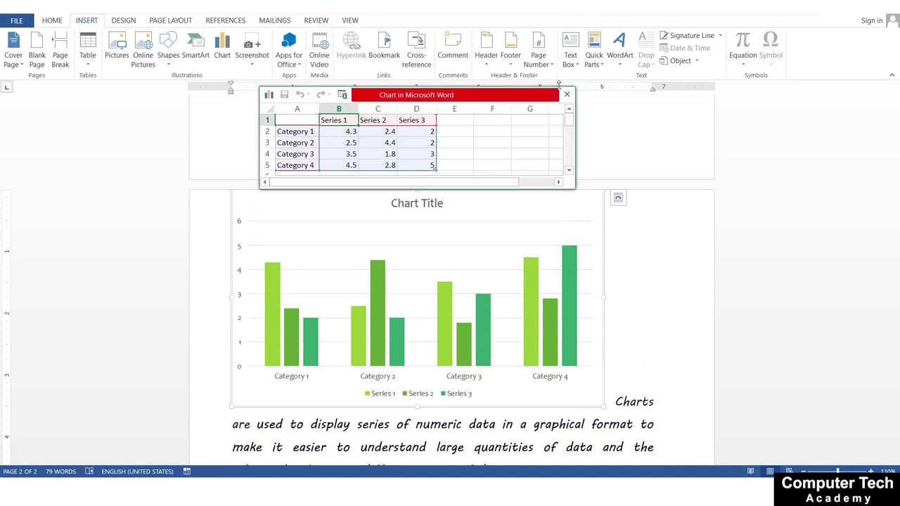
Move the chart's data sheet aside and bring the column chart onto the first page below the CHART MENU heading
left_click_drag(543, 99, 890, 125)
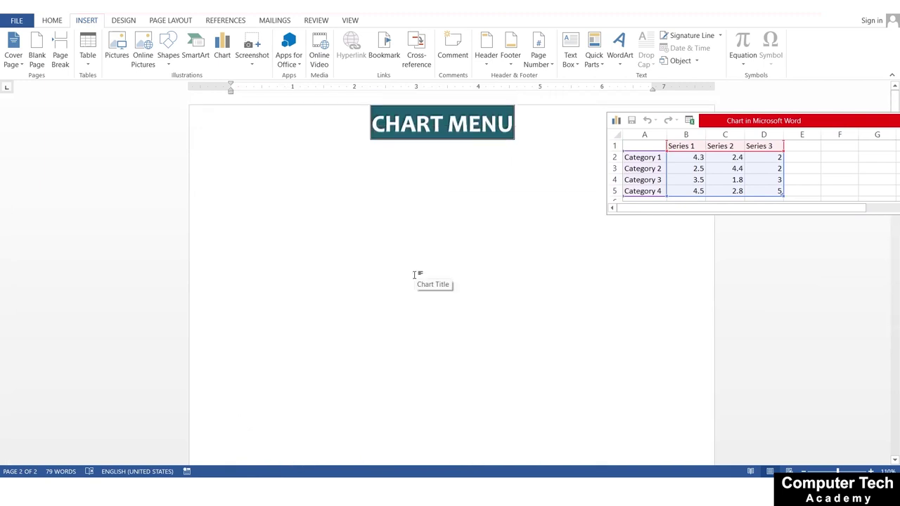
left_click(342, 158)
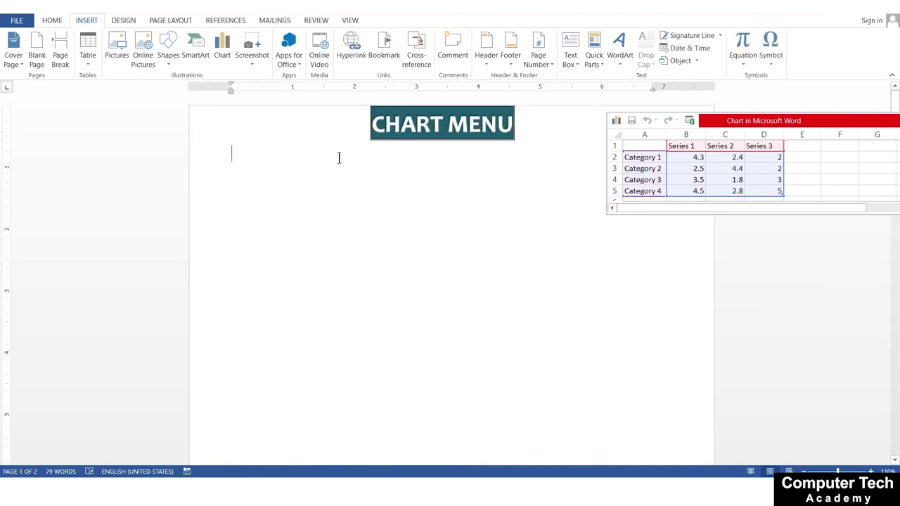
left_click(620, 384)
key("Delete")
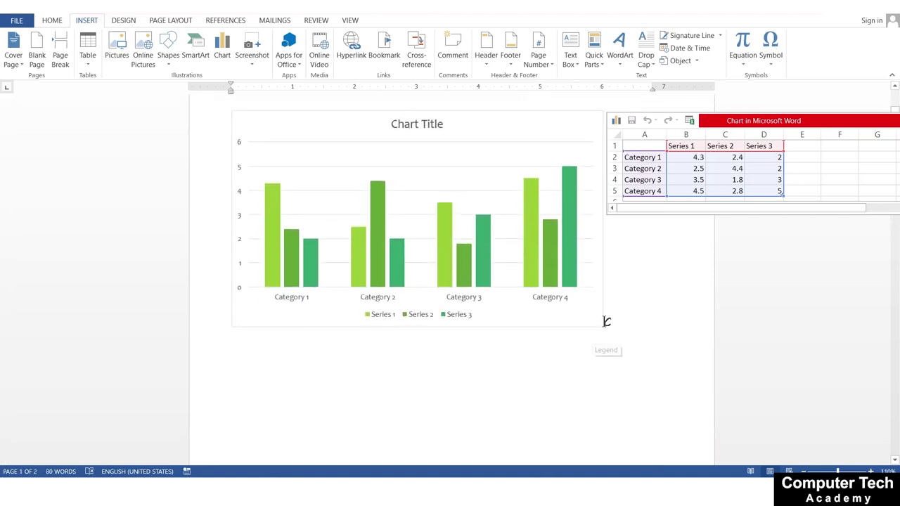
scroll(467, 358, "up", 5)
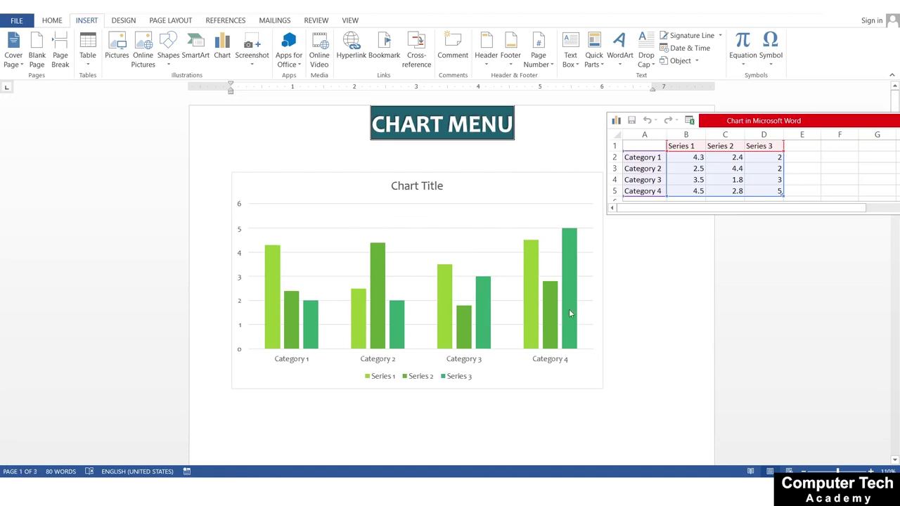
Reposition the chart's data sheet fully into view and enlarge it to show rows through 10 and columns through H
left_click_drag(813, 120, 641, 104)
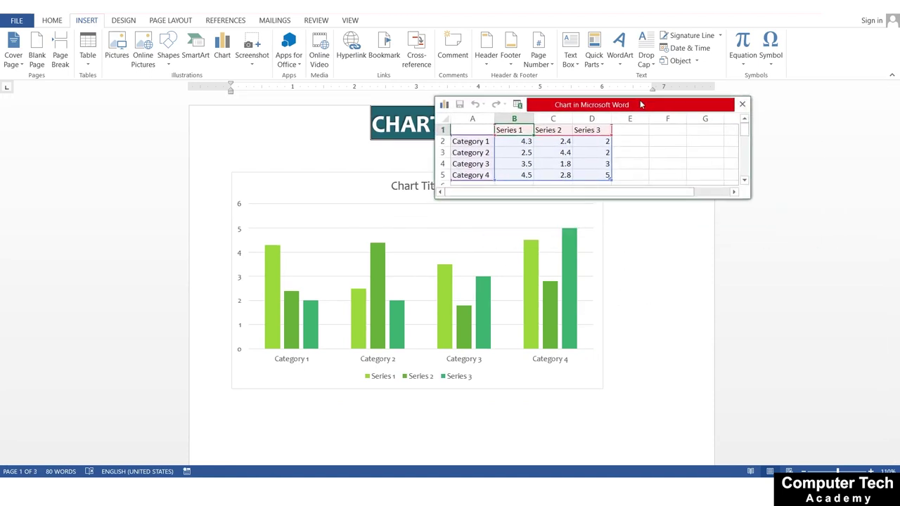
left_click(637, 141)
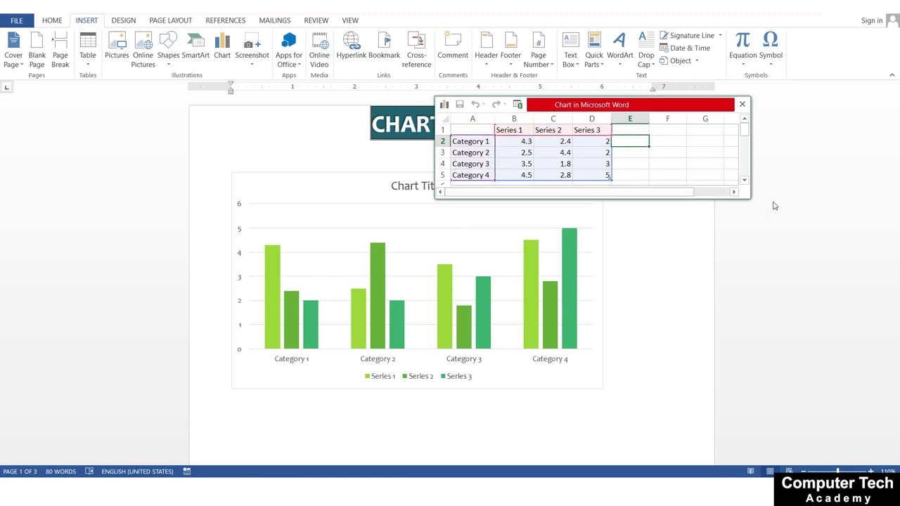
left_click_drag(751, 197, 779, 246)
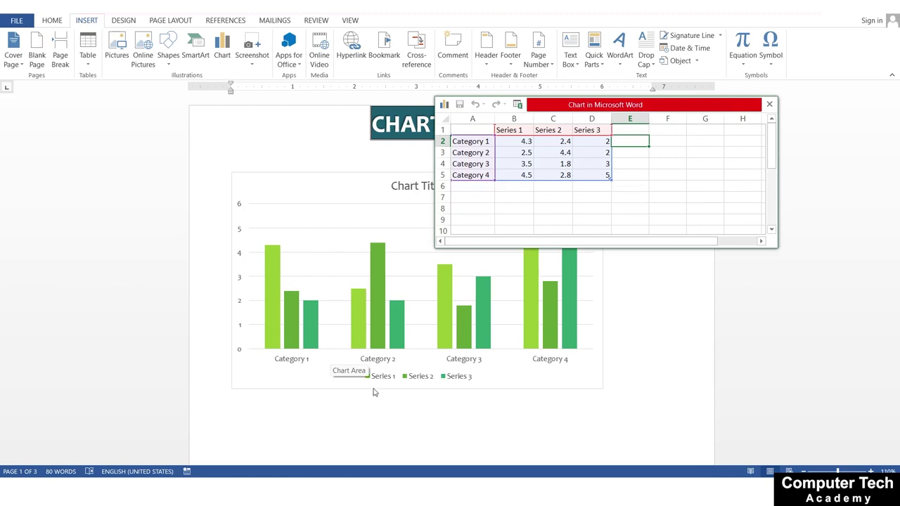
left_click(548, 155)
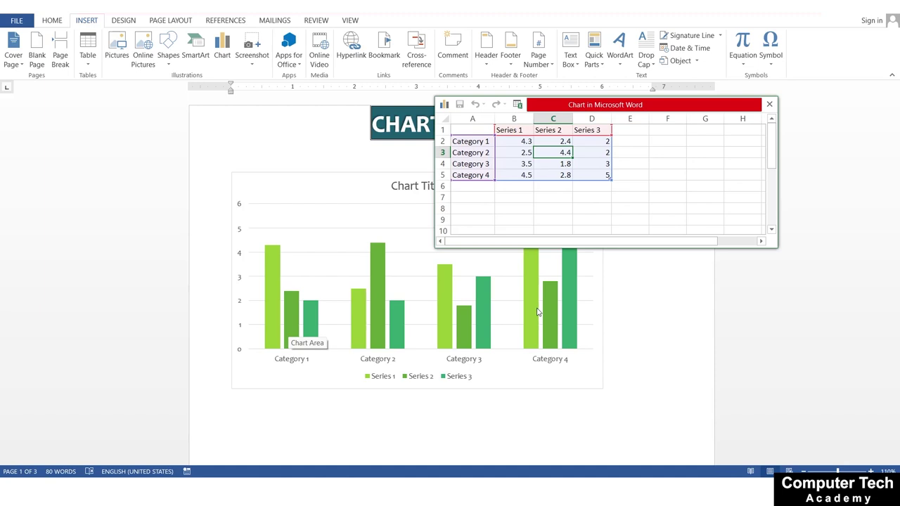
Return from the data sheet to the chart, select its plot area, and examine the chart's formatting and design options
left_click(432, 163)
left_click(429, 199)
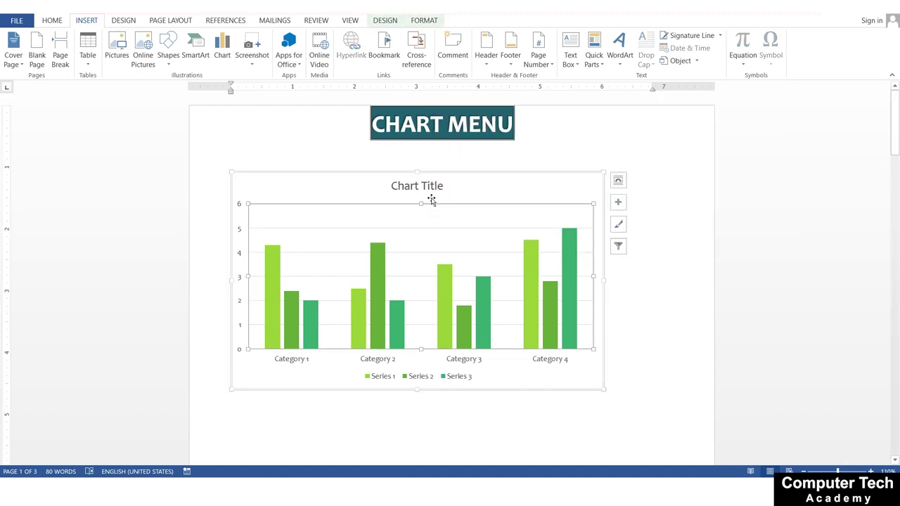
left_click(384, 21)
left_click(424, 24)
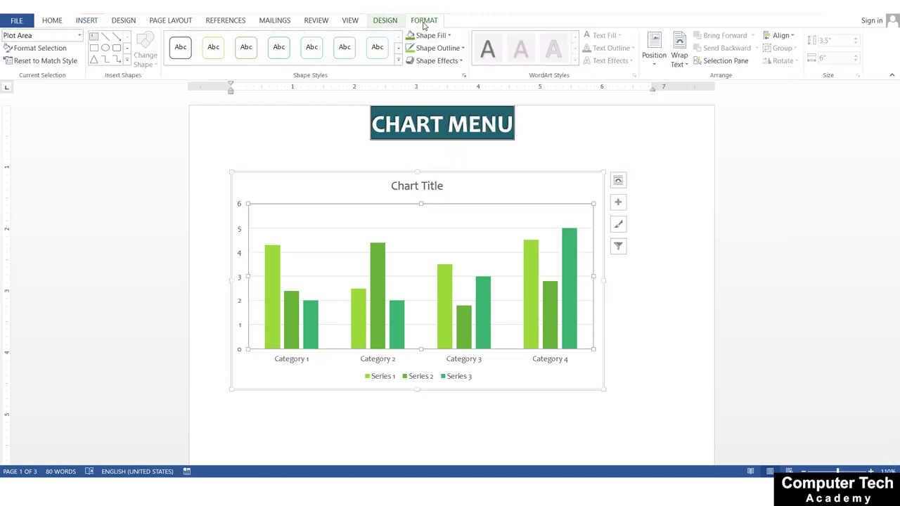
left_click(396, 23)
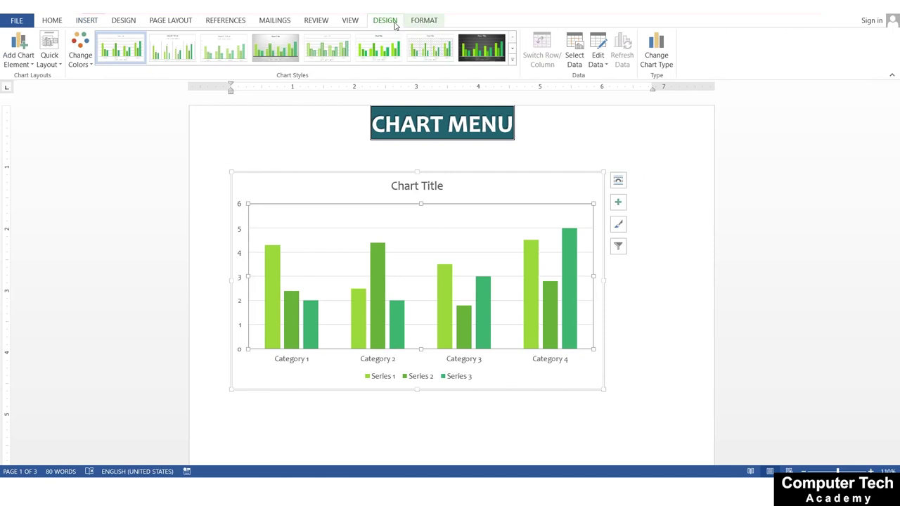
Open the chart's data sheet for editing and move it down over the chart's upper-right part
left_click(598, 46)
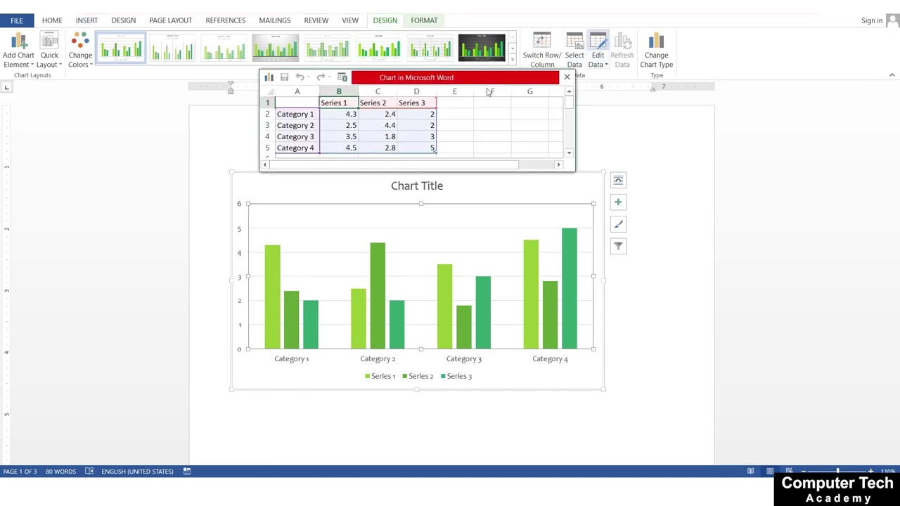
left_click(538, 254)
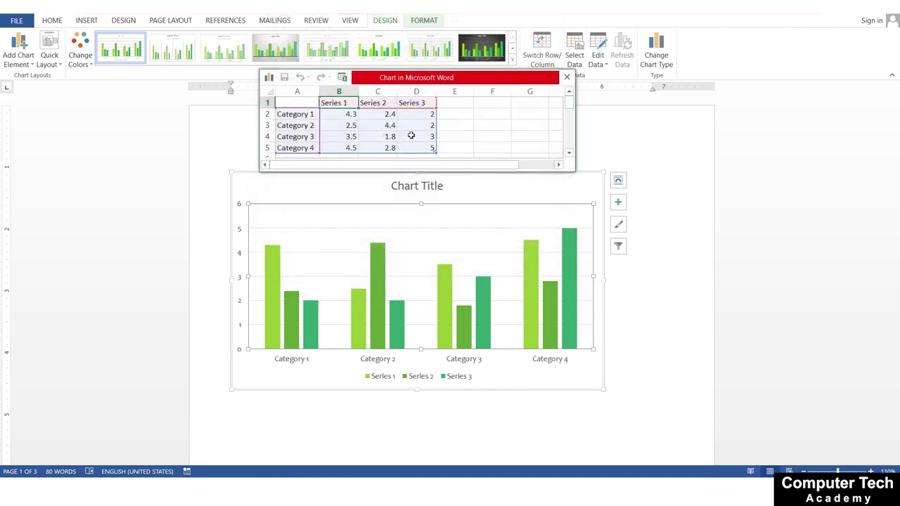
left_click_drag(534, 84, 662, 143)
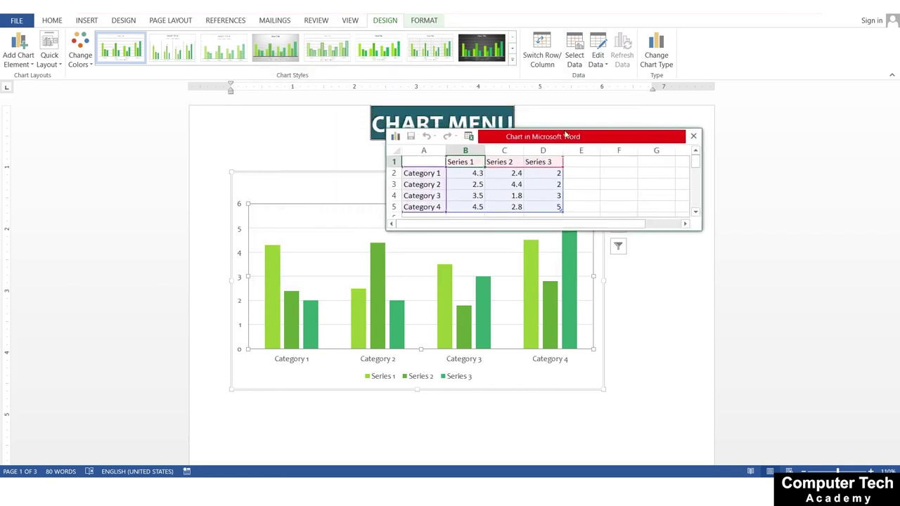
Rename the four chart categories TALLY PRIME, TALLY ERP 9, CCC and MS OFFICE, and widen column A to fit them
left_click(435, 173)
type("TA")
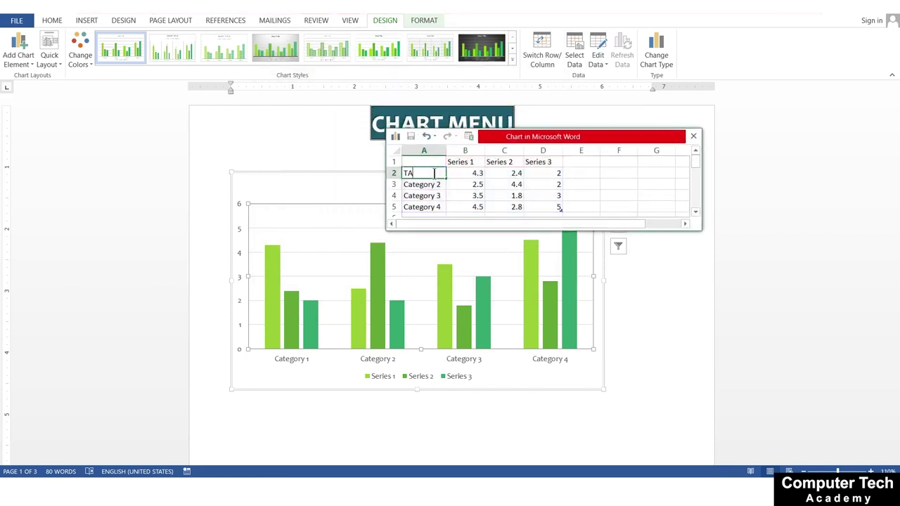
type("LLY PRIME")
key("Return")
type("TALLY ERP 9")
key("Return")
type("CCC")
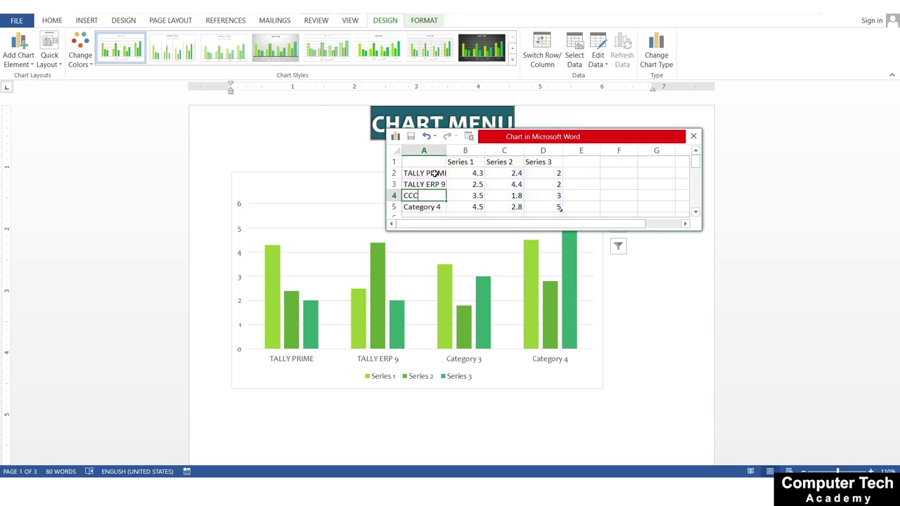
key("Return")
type("MS OFF")
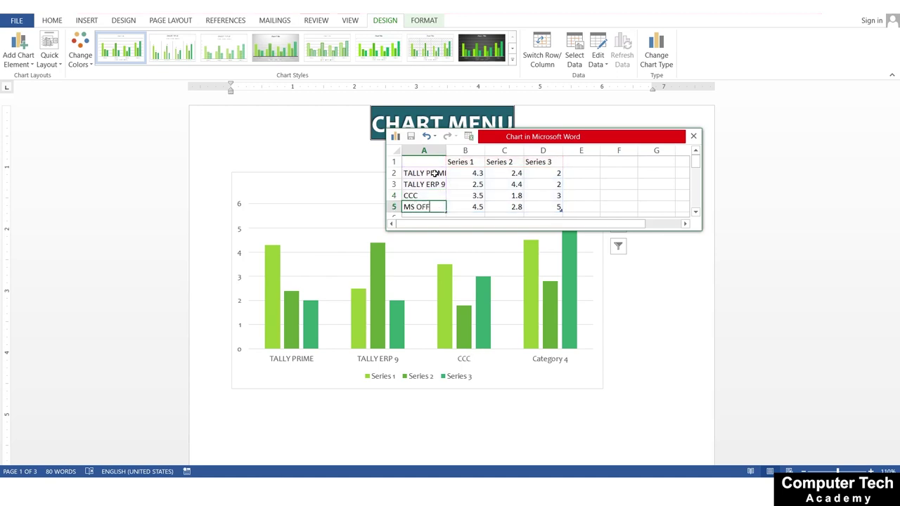
type("ICE")
left_click(479, 184)
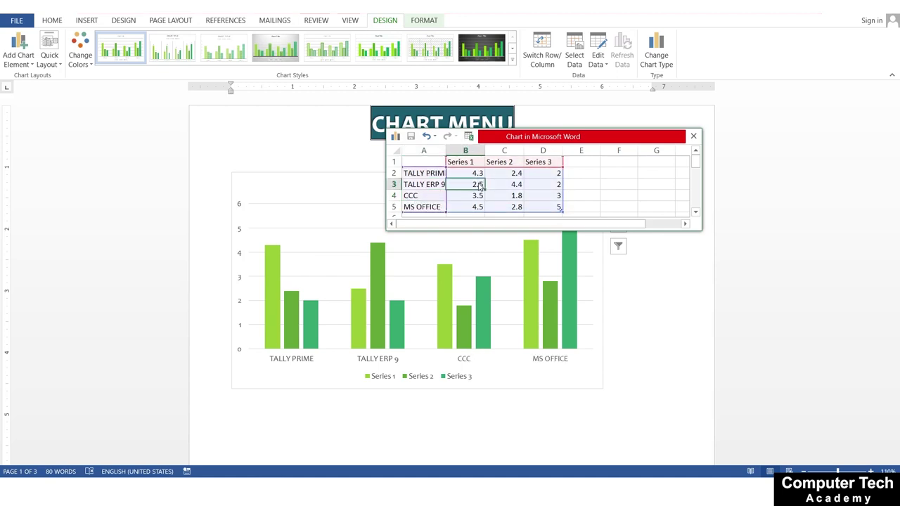
left_click_drag(445, 150, 457, 151)
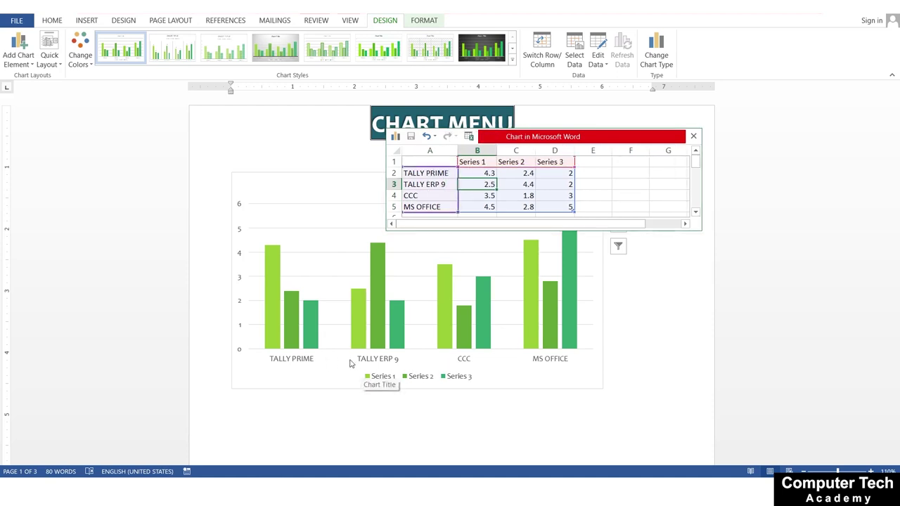
Rename the three data series headers in row 1 as JAN, FEB and MAR
left_click(477, 151)
left_click(483, 162)
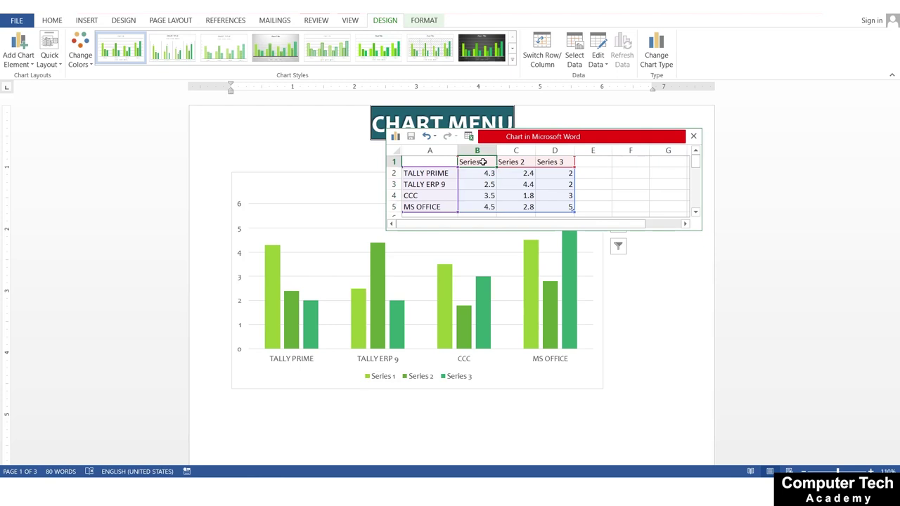
type("JAN")
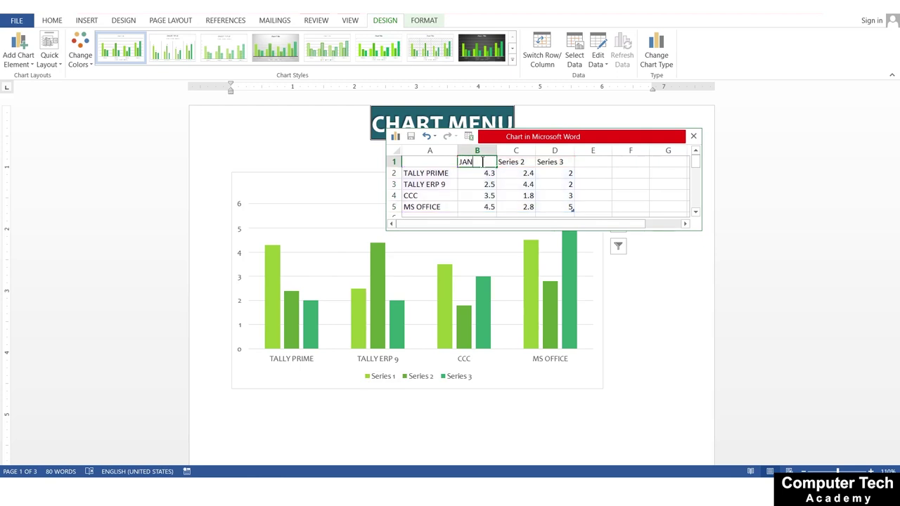
key("Tab")
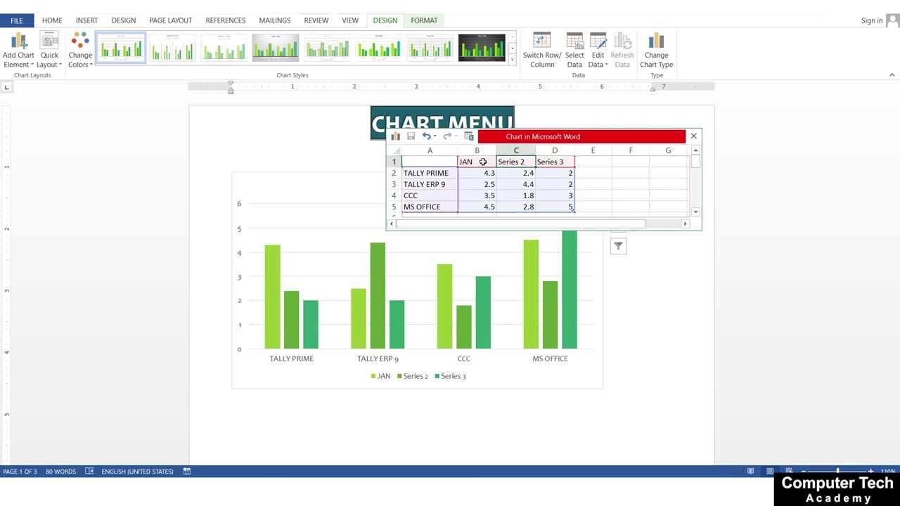
type("FEB")
key("Tab")
type("MAR")
key("Return")
Set the TALLY PRIME values to 47 for JAN, 58 for FEB and 52 for MAR
key("Left")
key("Left")
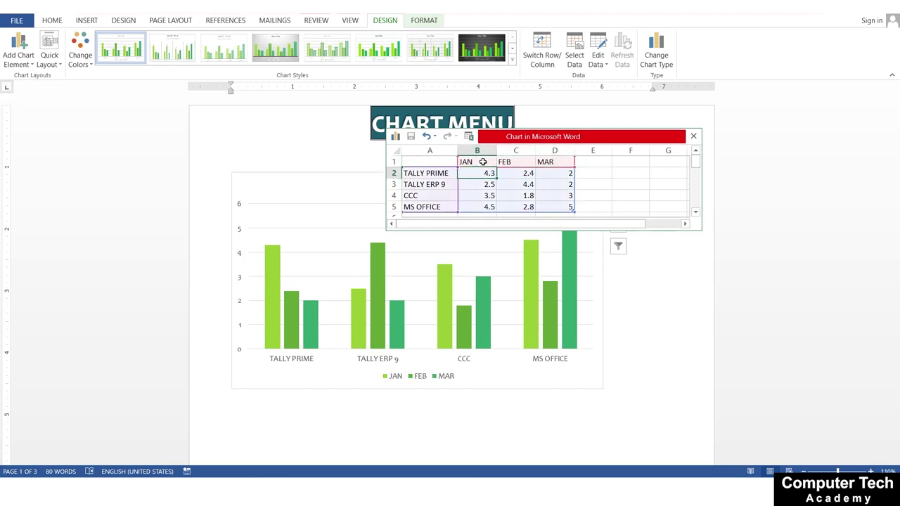
type("47")
key("Tab")
type("58")
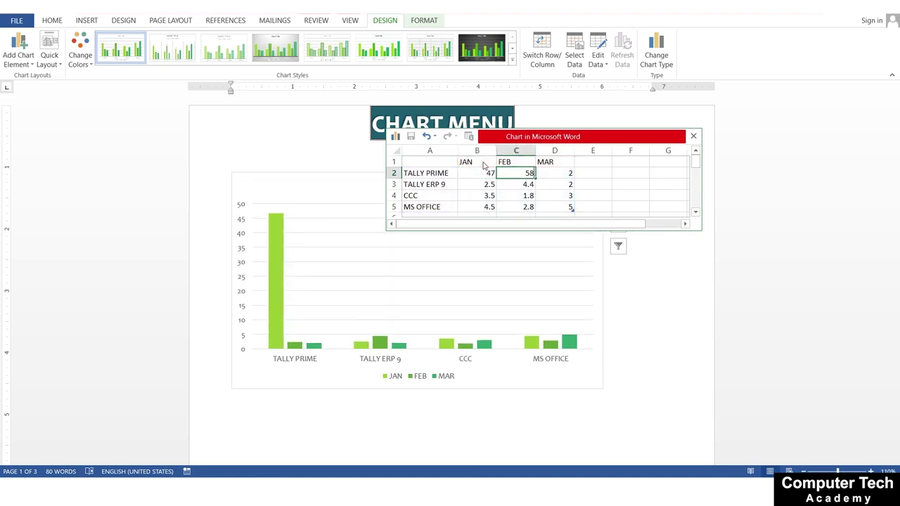
key("Tab")
type("52")
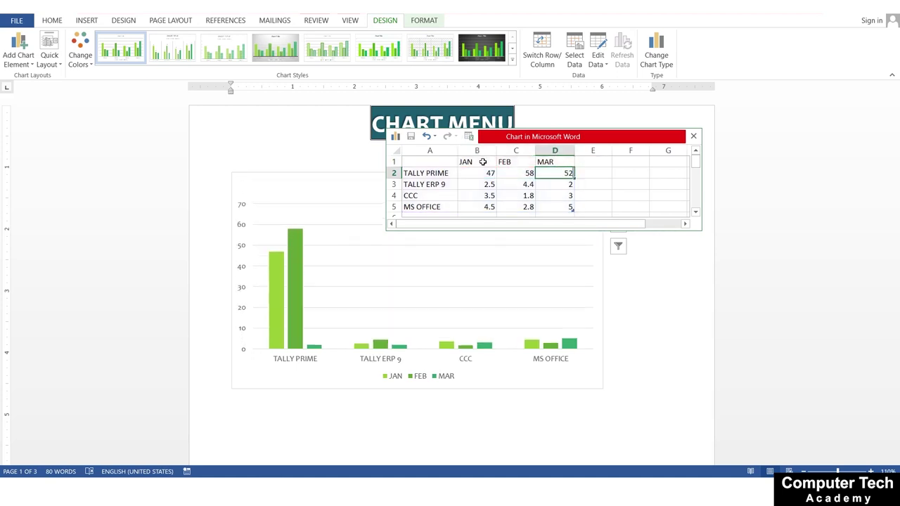
key("Tab")
key("Down")
key("Left")
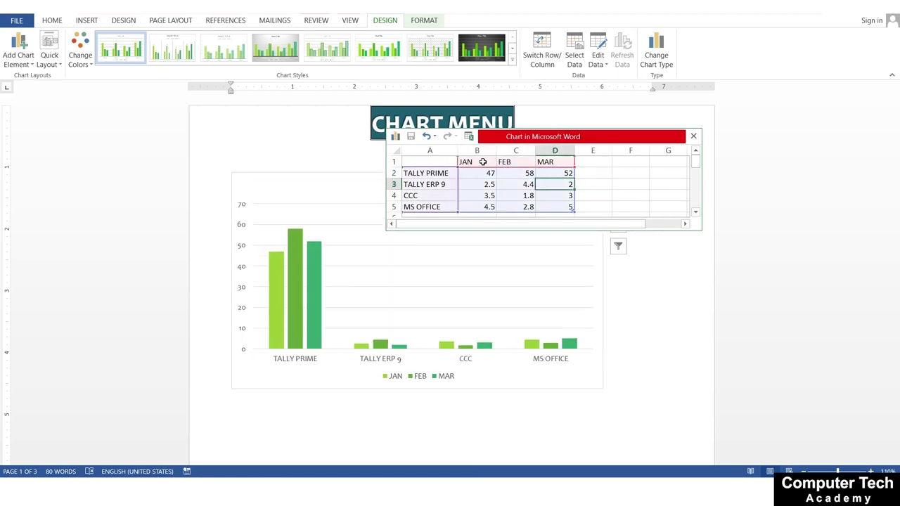
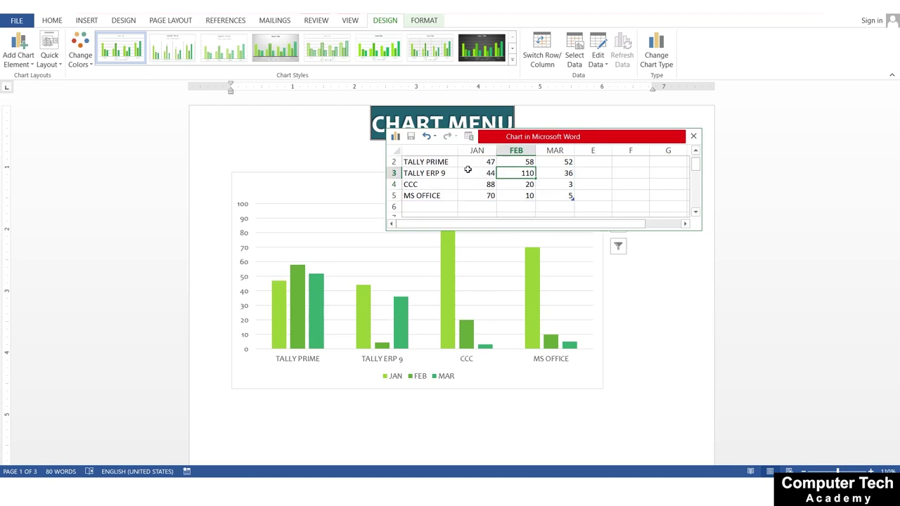
Add a fourth series in column E by entering APR in E2 and the values 41, 66 and 11 below it
left_click(587, 162)
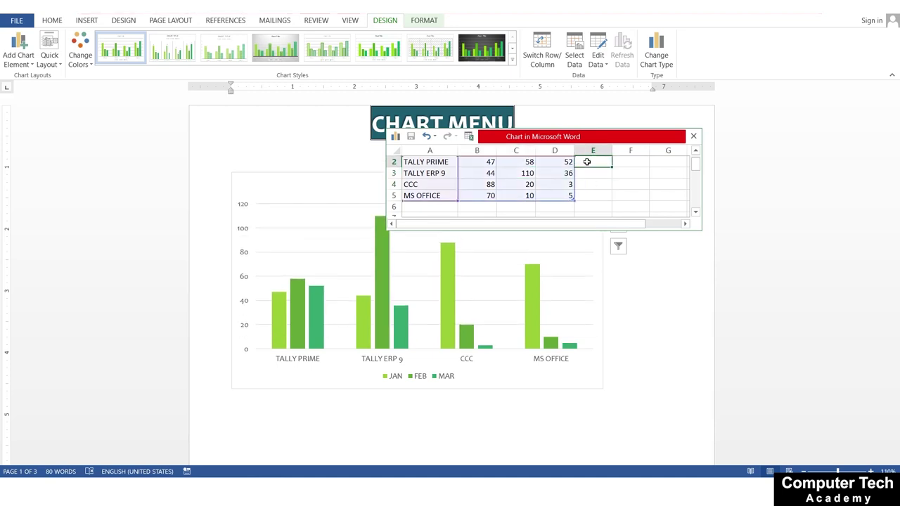
type("M")
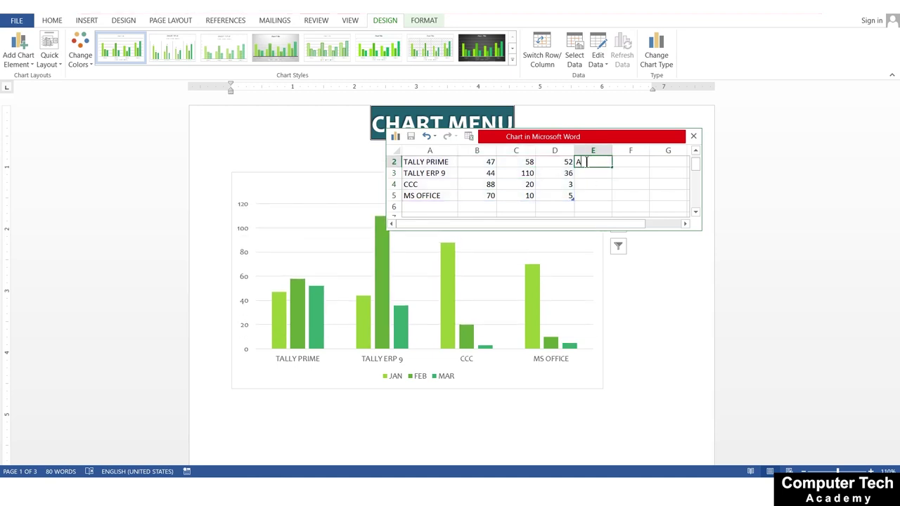
type("PR")
key("Return")
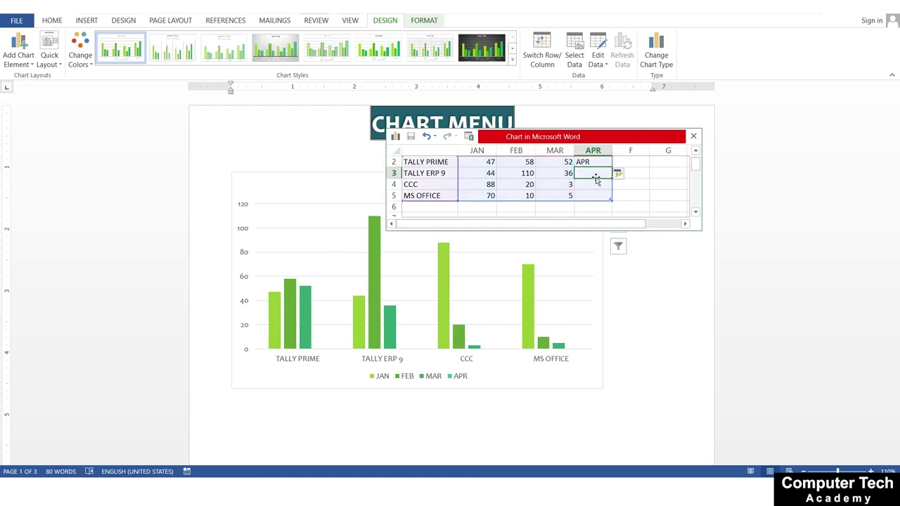
type("41")
key("Return")
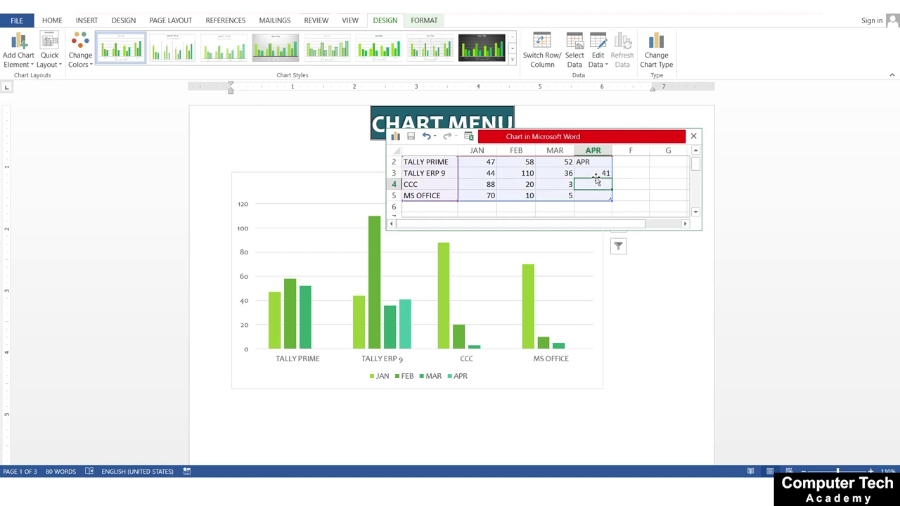
type("66")
key("Return")
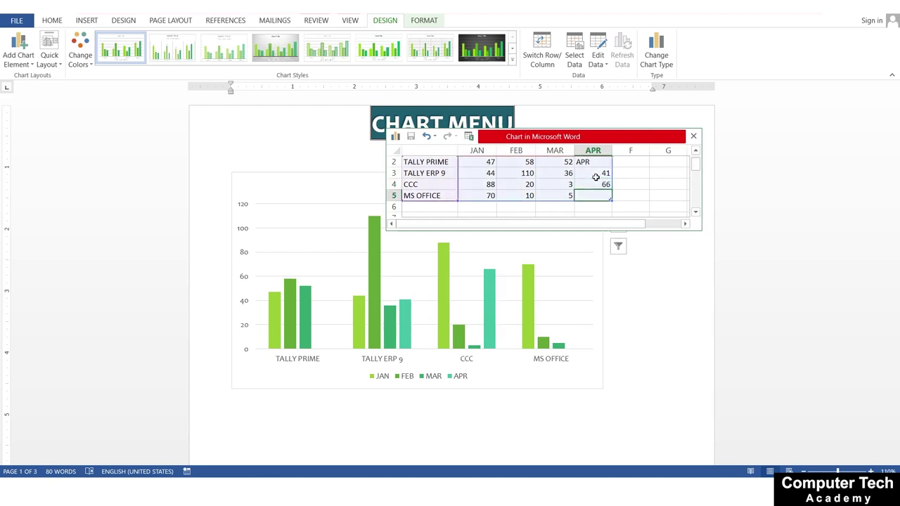
type("11")
key("Return")
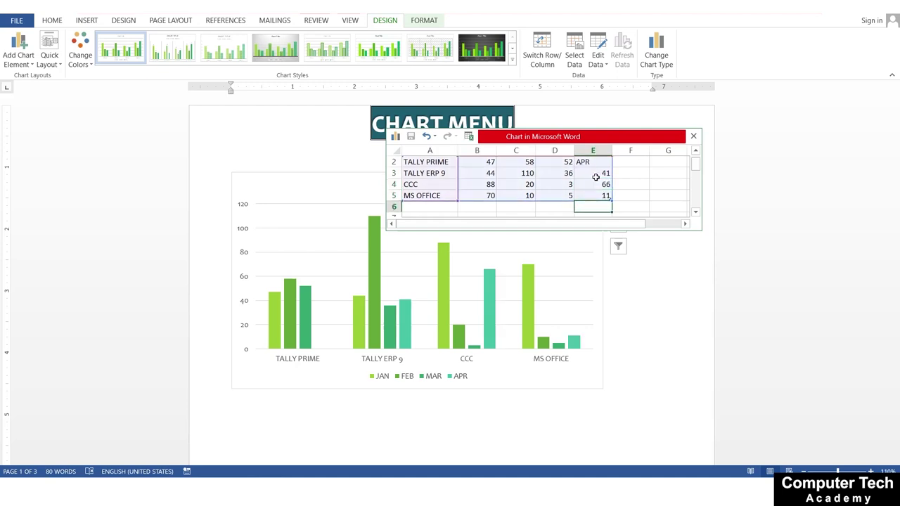
Add a fifth category named DDF in row 6 of the data sheet
left_click(436, 208)
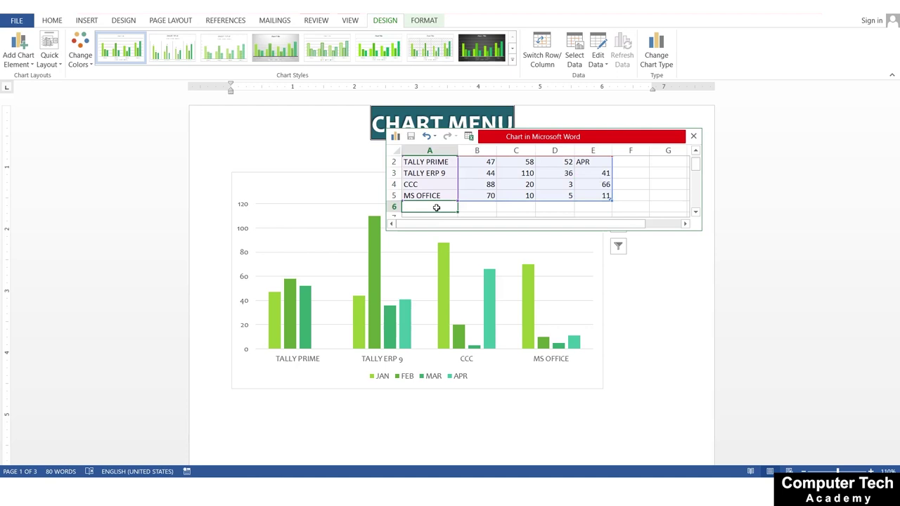
type("DDF")
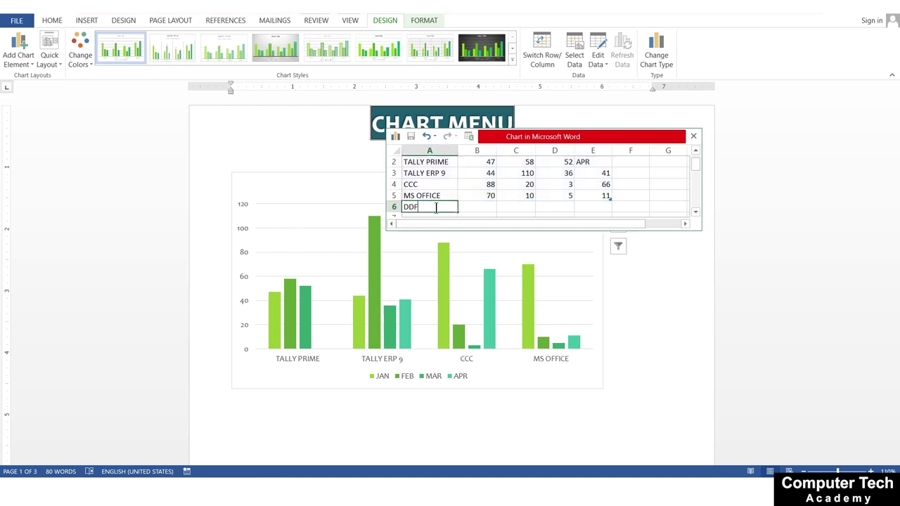
left_click(472, 205)
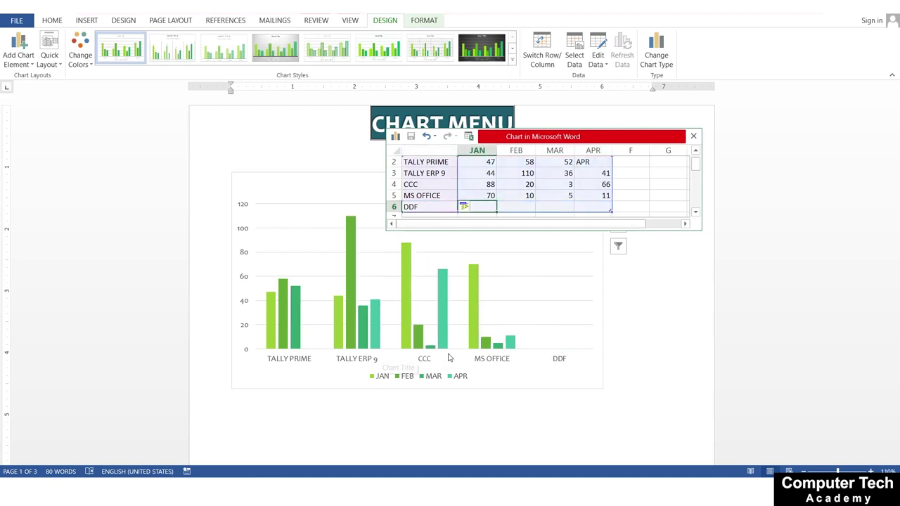
Clear the DDF entry from cell A6 and leave the data sheet for the document
left_click(436, 206)
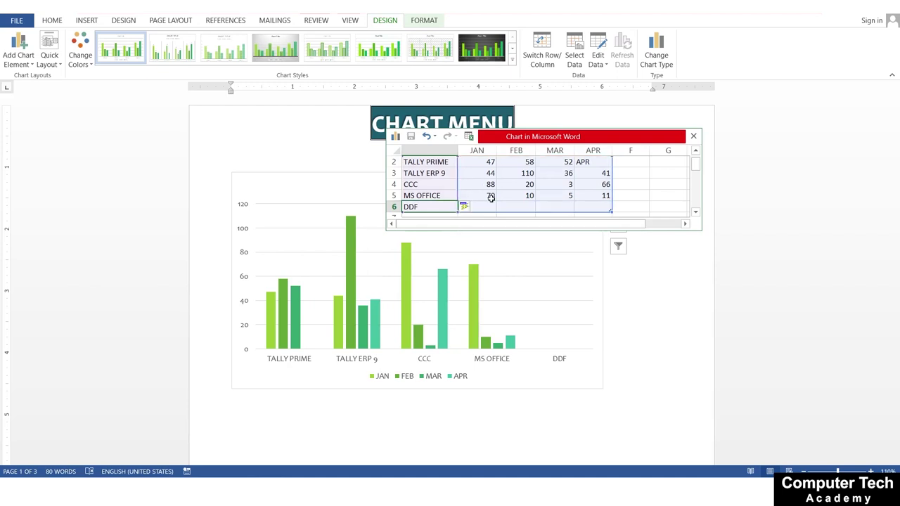
key("Delete")
left_click(626, 205)
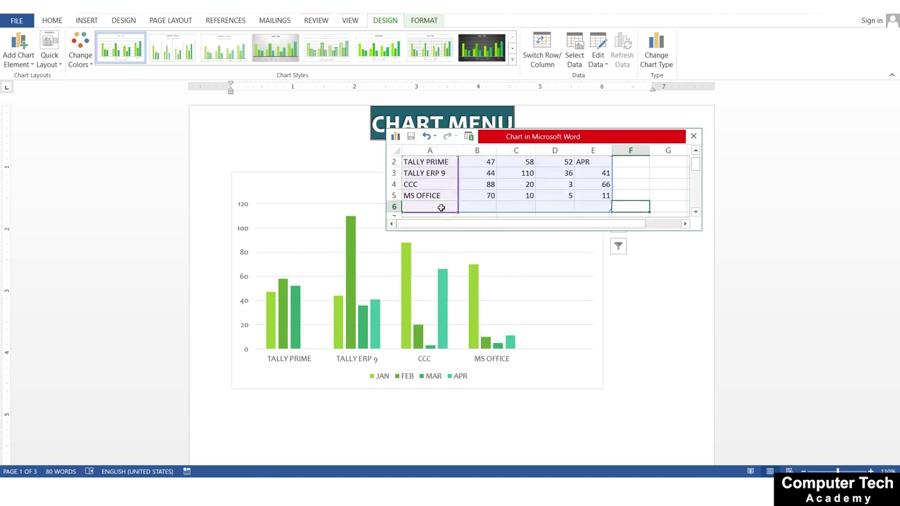
left_click(747, 253)
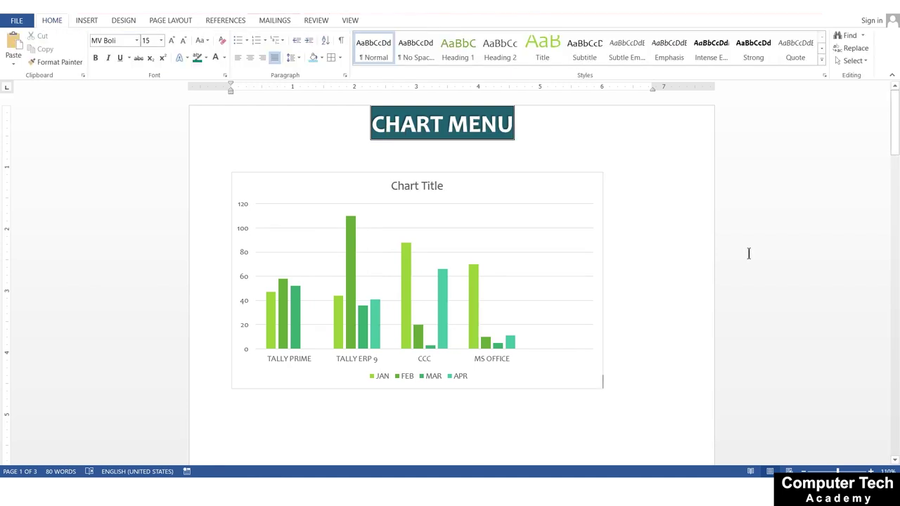
Open the chart's data source selection and exclude the blank fifth category from the horizontal axis labels
left_click(570, 246)
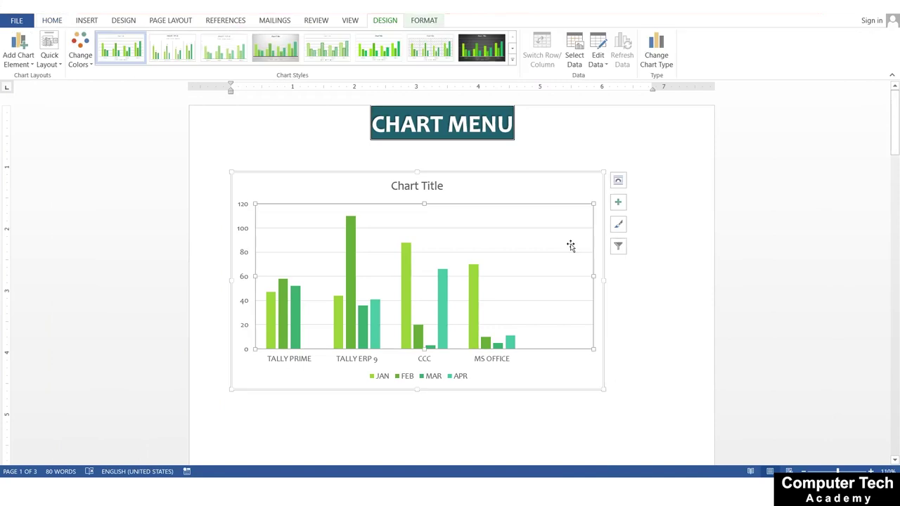
left_click(578, 60)
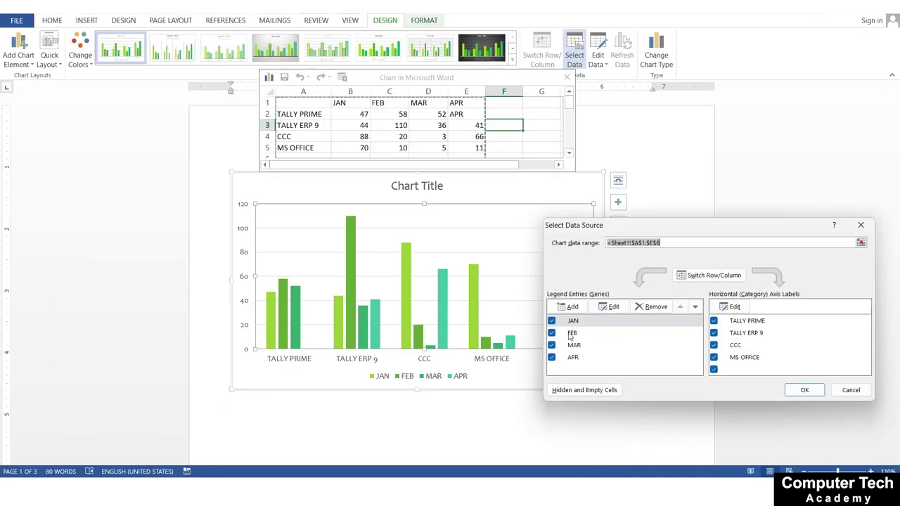
scroll(730, 361, "down", 4)
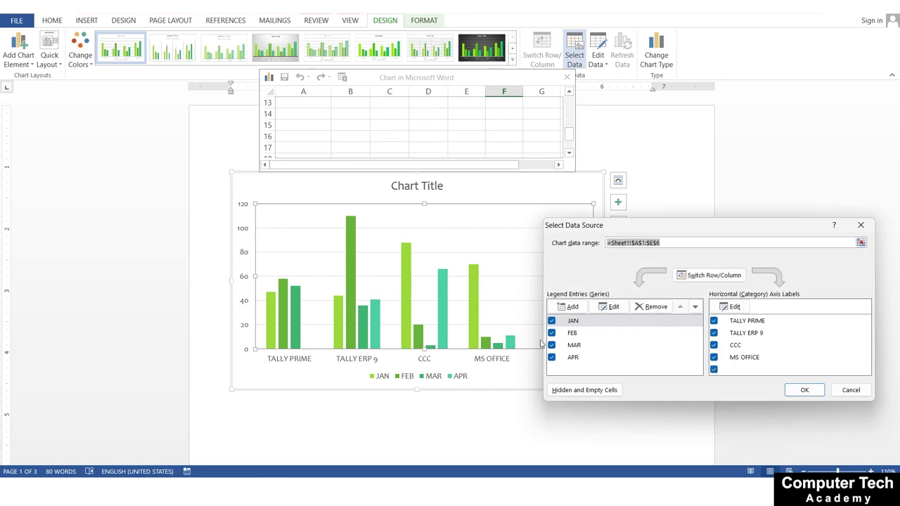
scroll(542, 343, "up", 4)
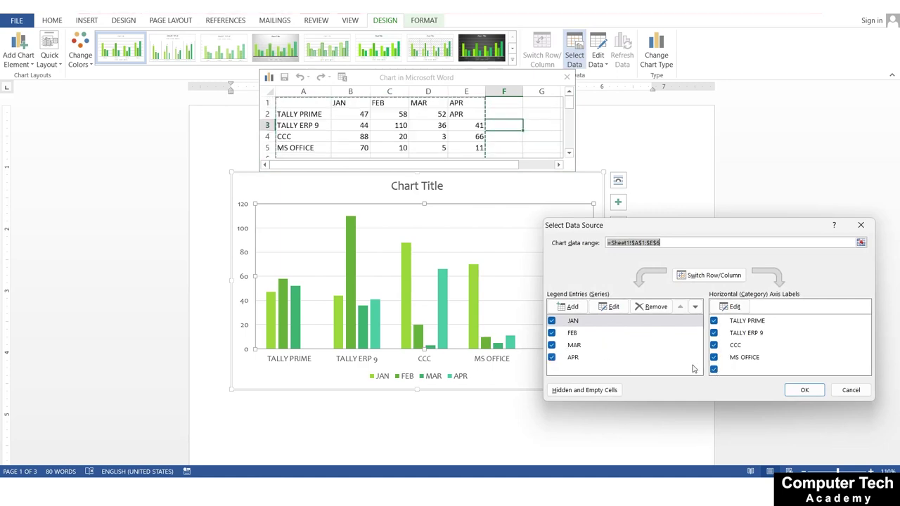
left_click(714, 371)
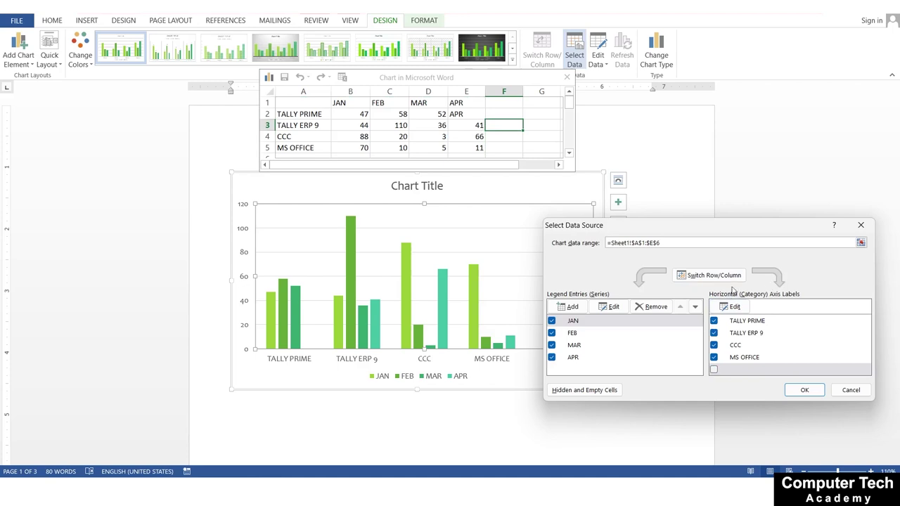
Try swapping the chart's rows and columns back and forth in the data source selection and apply it
left_click(709, 276)
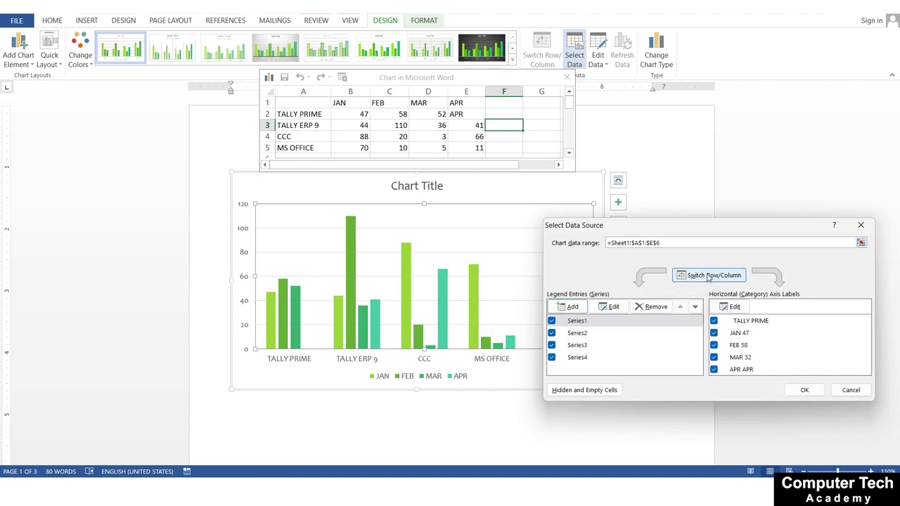
left_click(709, 276)
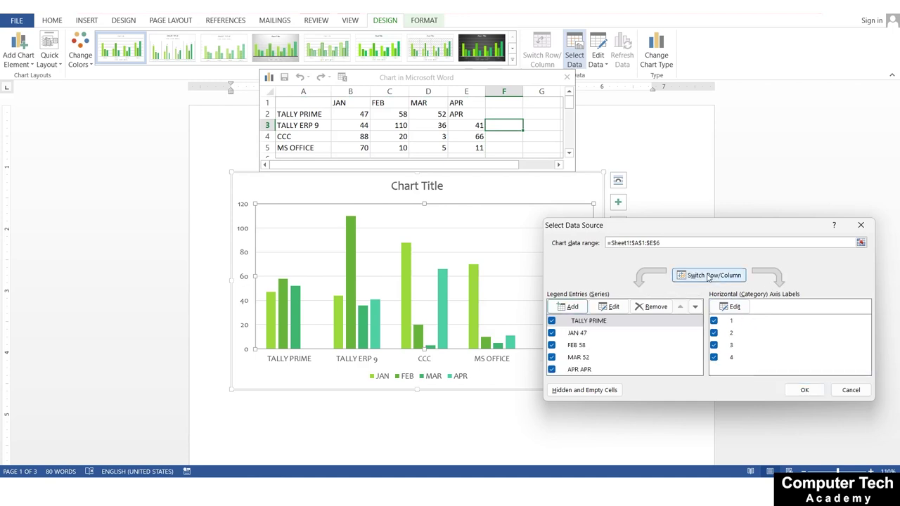
left_click(709, 276)
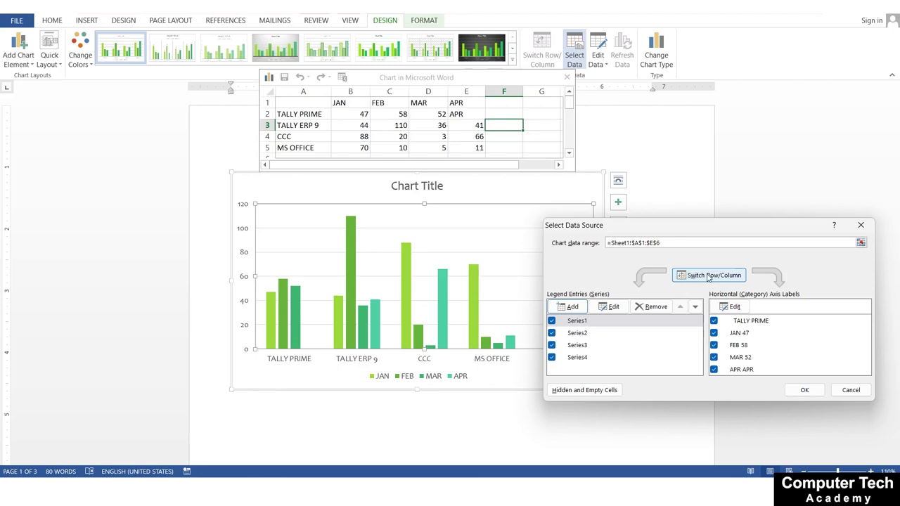
left_click(709, 276)
left_click(709, 277)
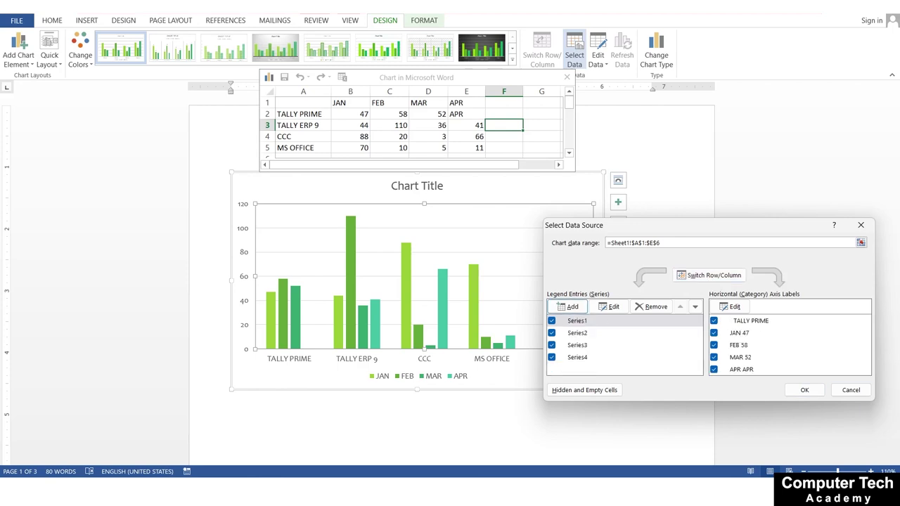
left_click(803, 390)
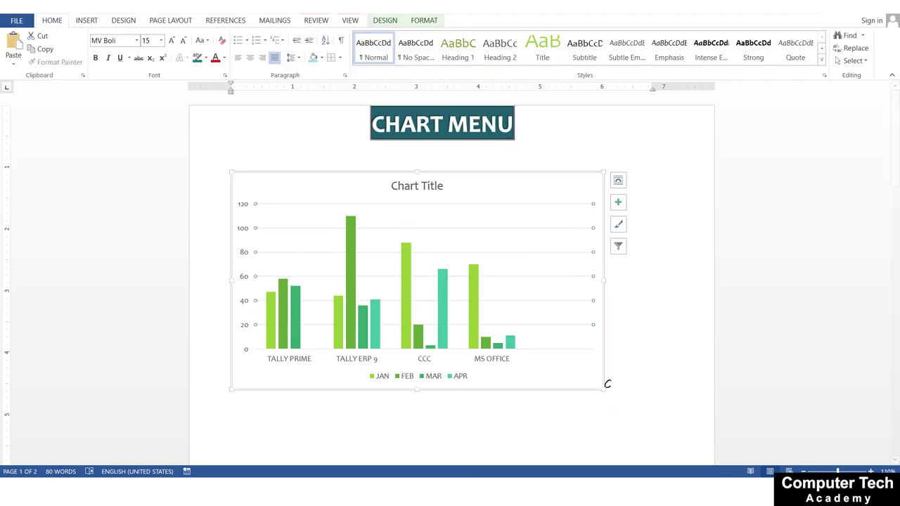
Reopen the chart's data source selection and replace the chart data range with cells A1 to E5 of Sheet1
left_click(388, 20)
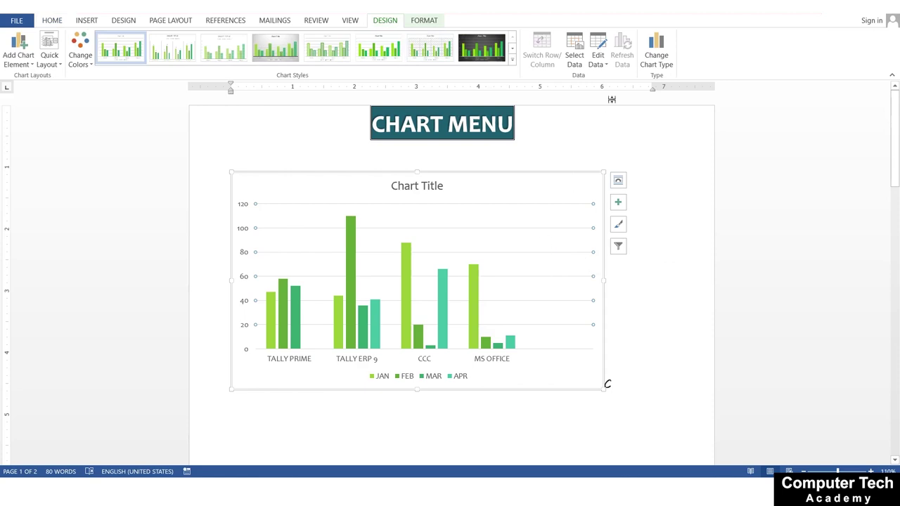
left_click(574, 51)
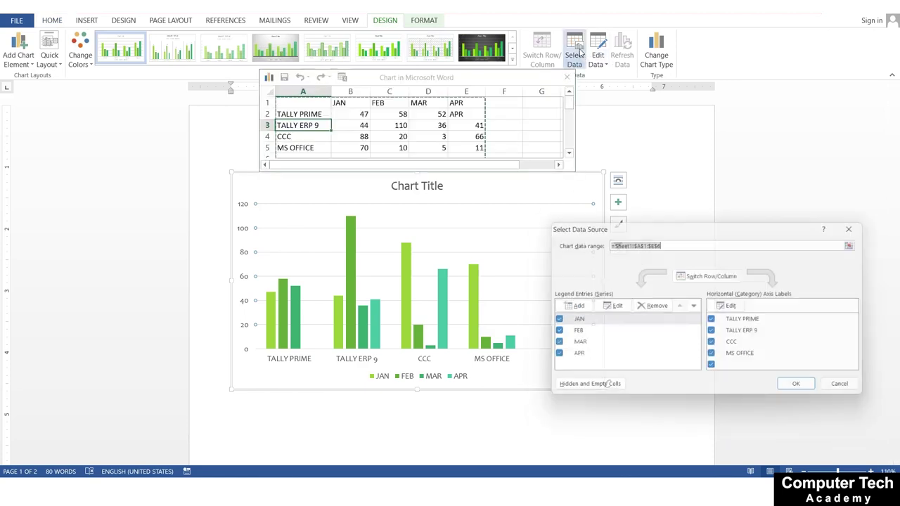
left_click(714, 369)
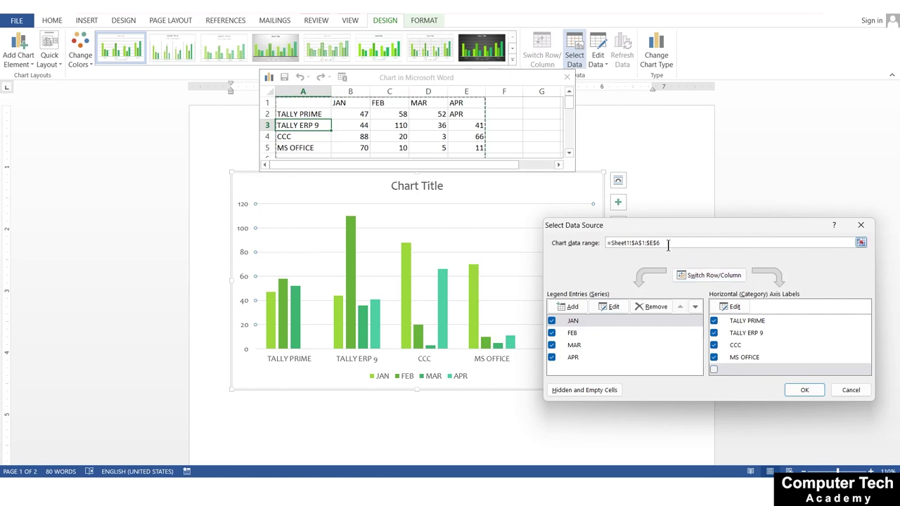
left_click_drag(668, 244, 604, 243)
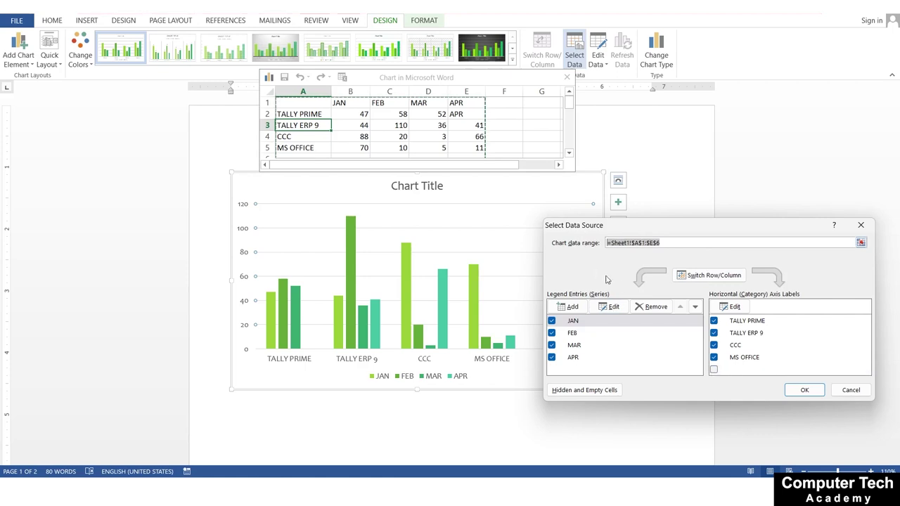
key("BackSpace")
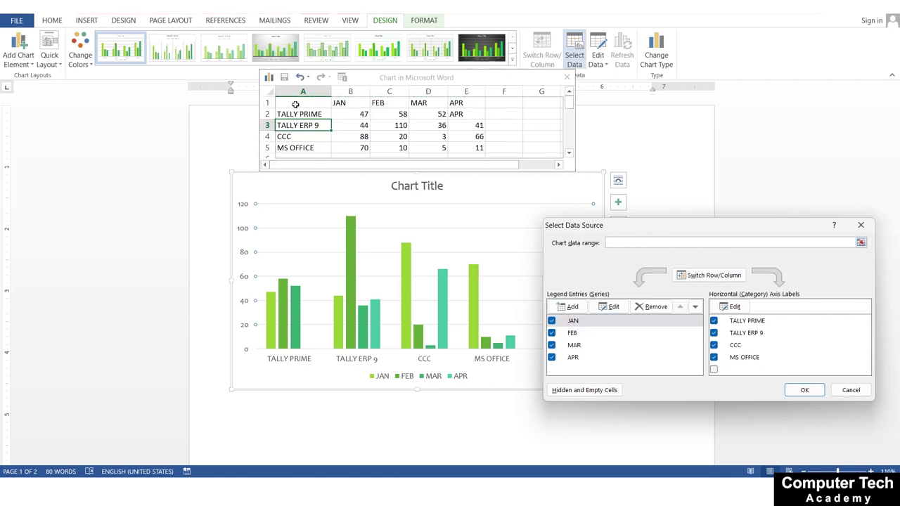
left_click_drag(317, 103, 466, 151)
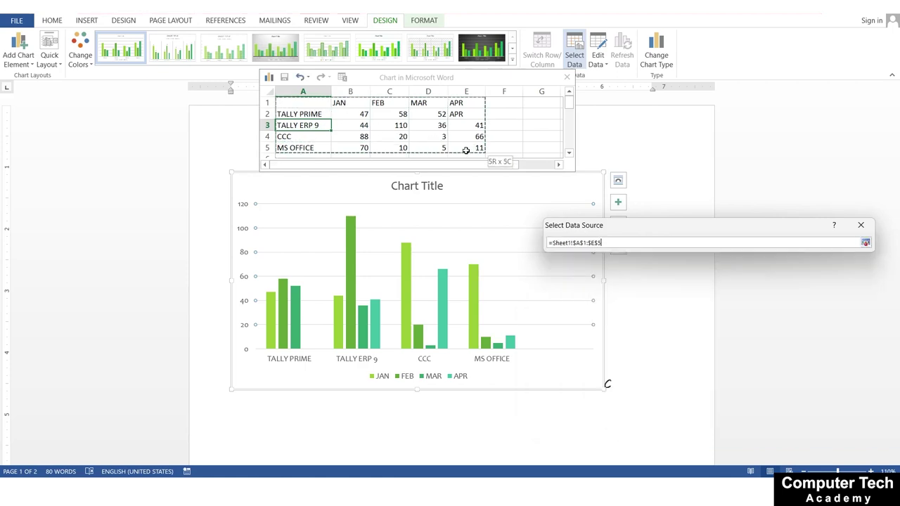
left_click(801, 391)
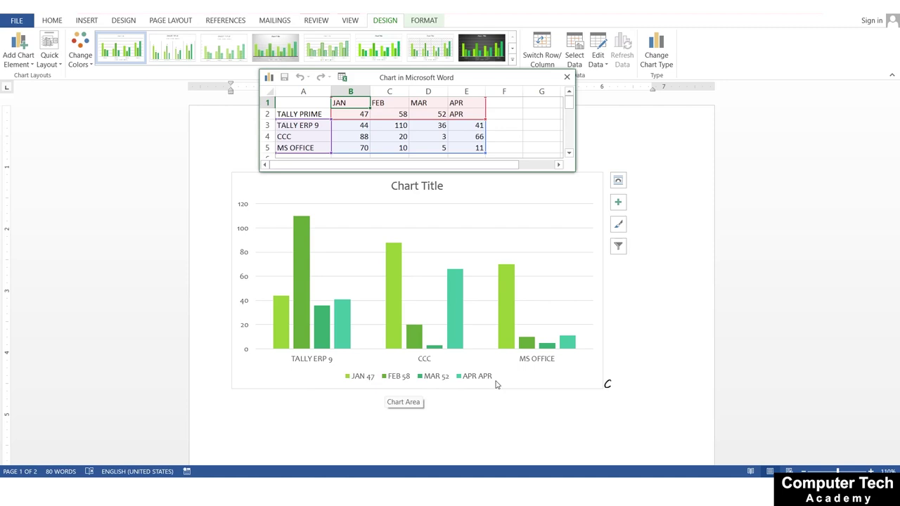
Replace the APR text in cell E2 with 41 and close the chart's data sheet
left_click(468, 114)
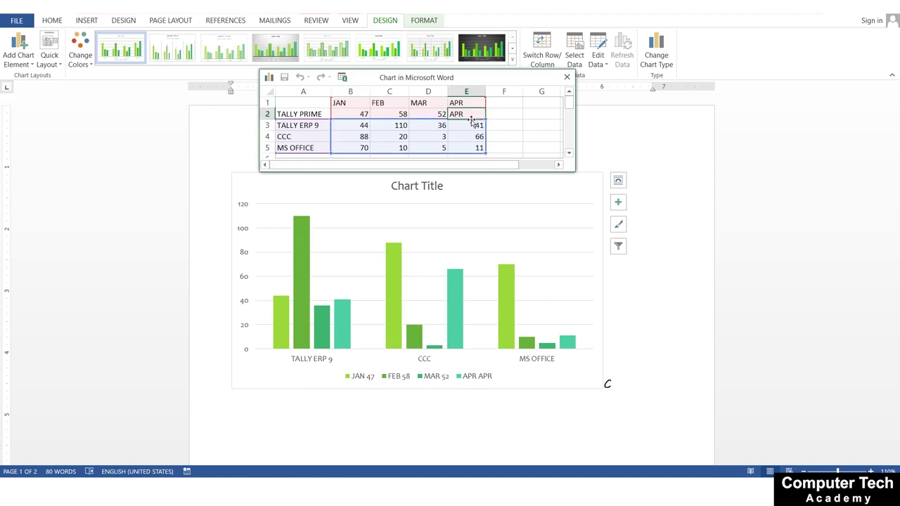
type("41")
left_click(507, 115)
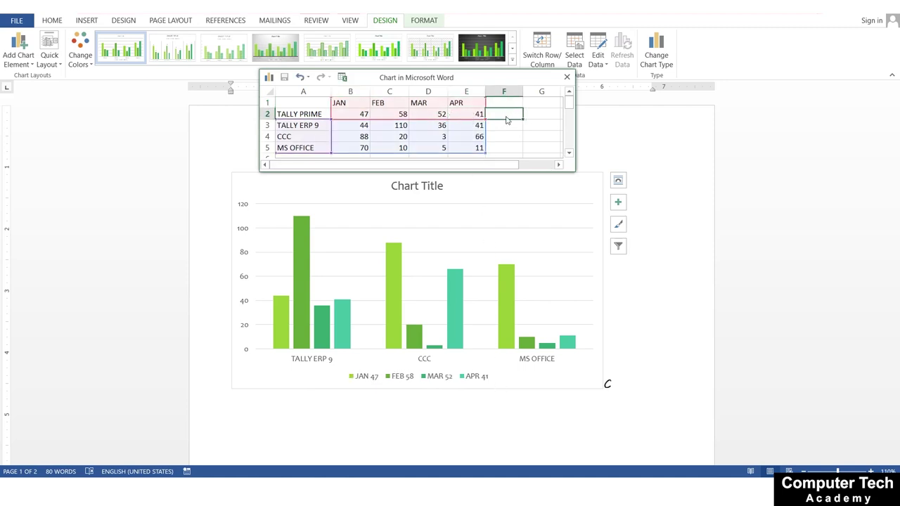
left_click(534, 150)
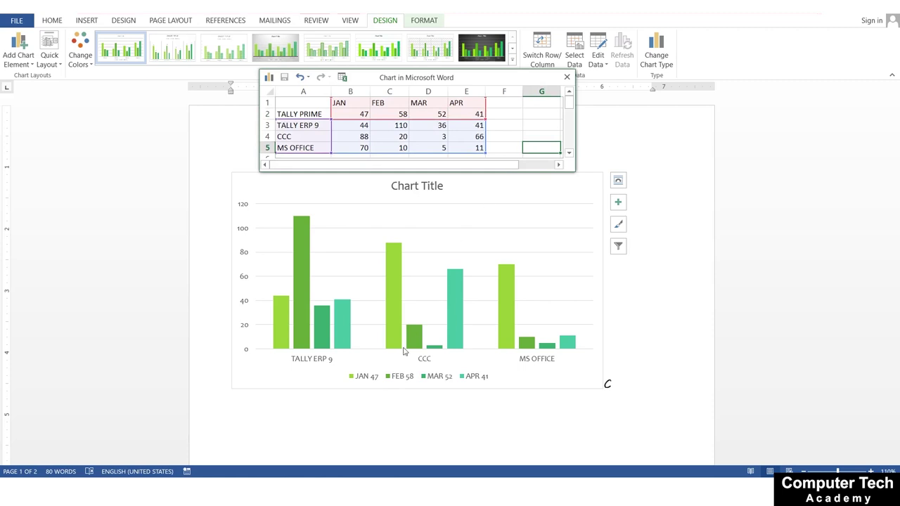
left_click(313, 344)
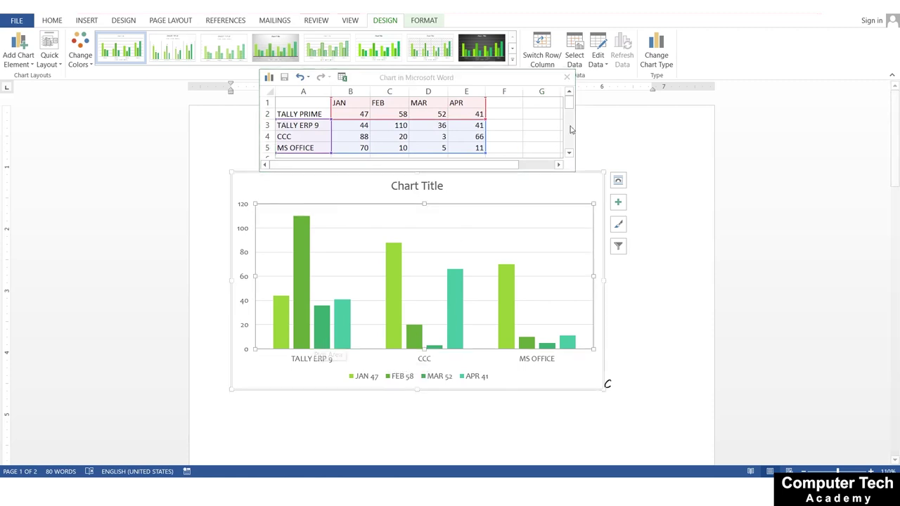
left_click(567, 76)
Examine how the legend entries correspond to the column series in the chart
left_click(358, 379)
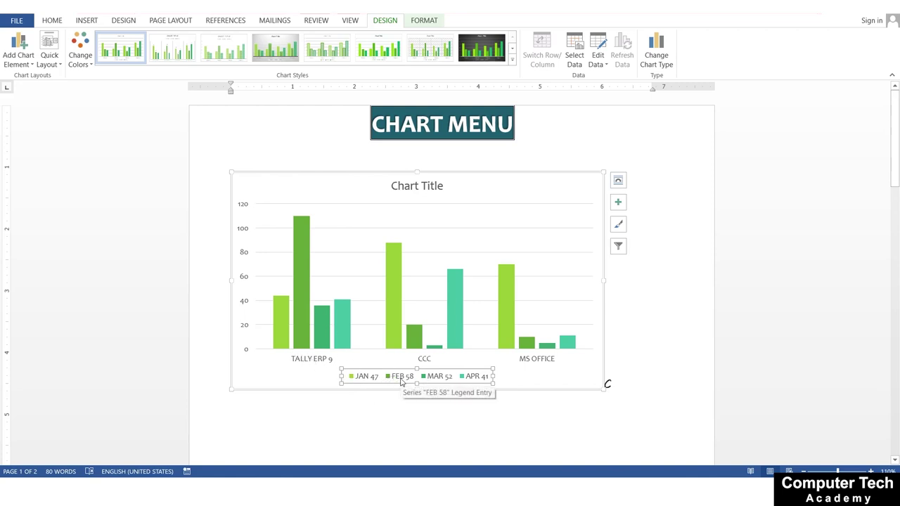
left_click(418, 332)
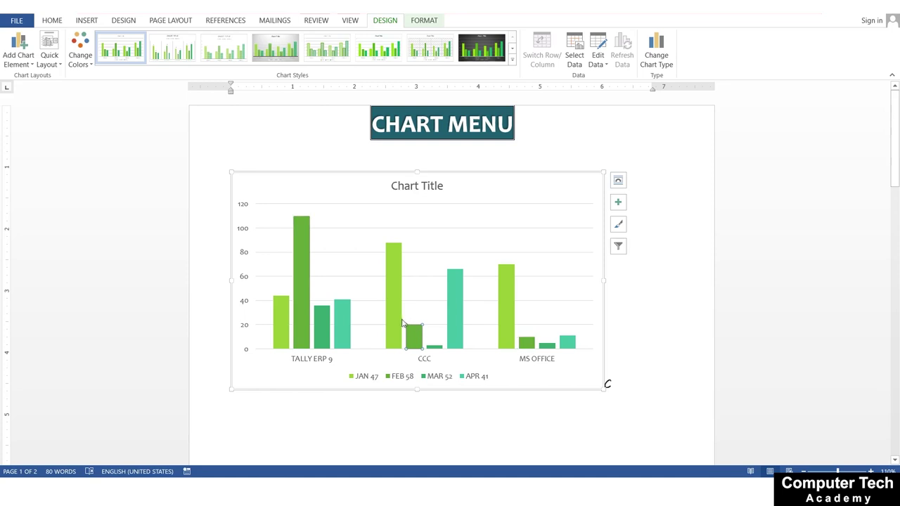
left_click(399, 322)
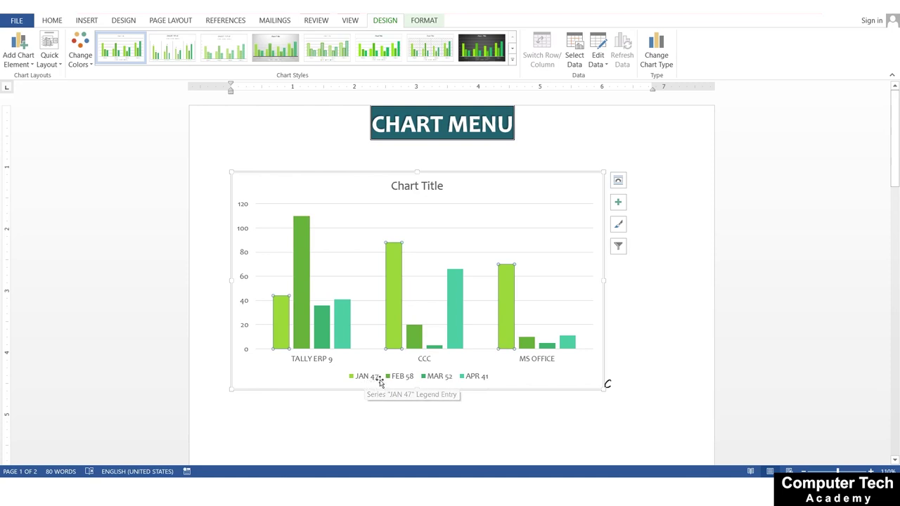
left_click(545, 332)
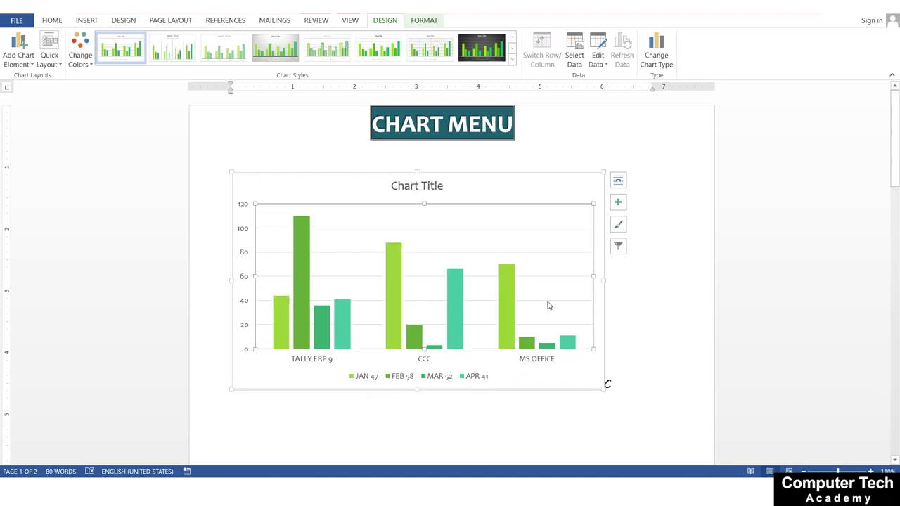
left_click(551, 277)
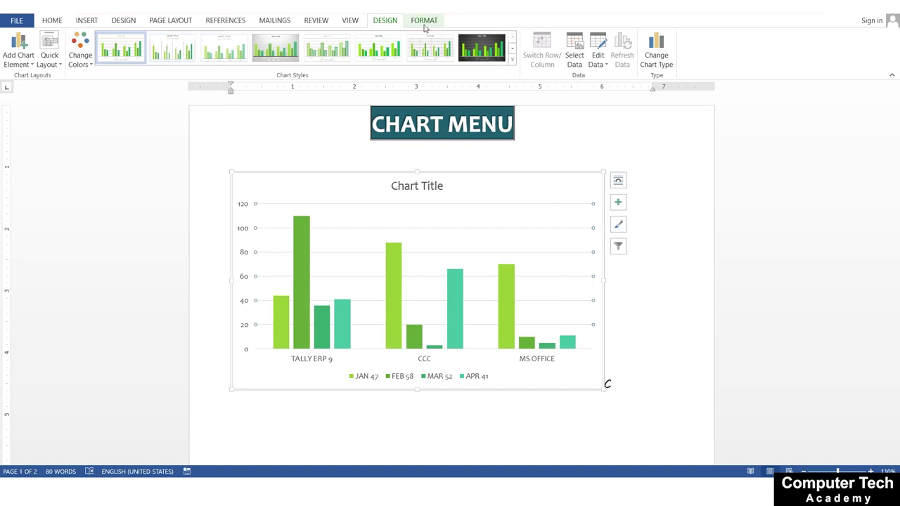
Add data labels to all columns of the chart with the Outside End placement
left_click(24, 53)
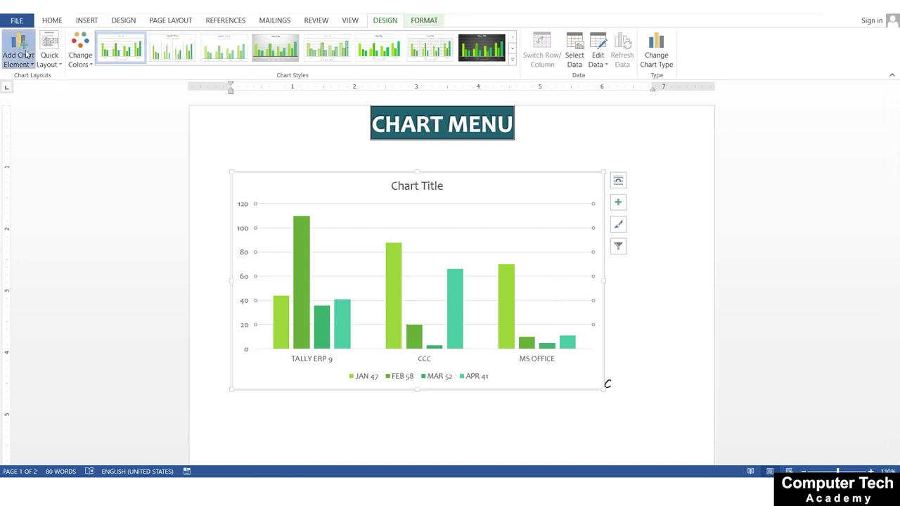
mouse_move(26, 92)
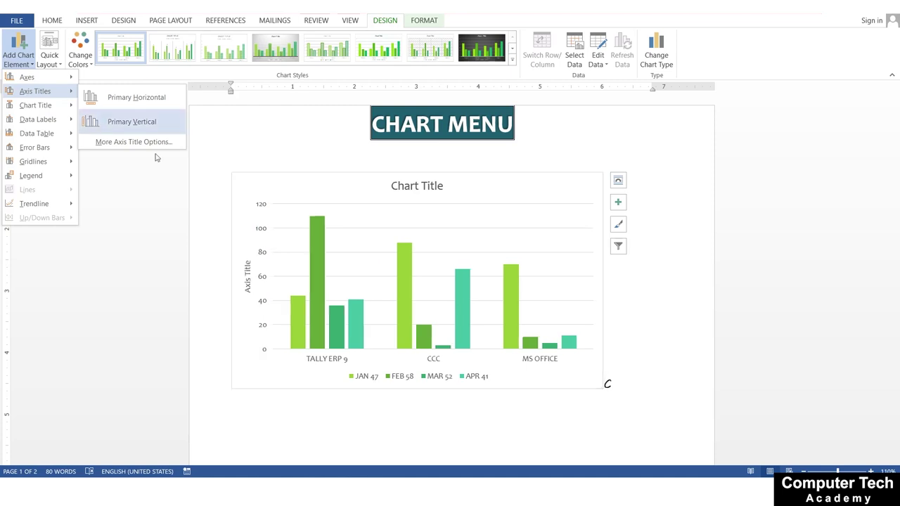
mouse_move(54, 111)
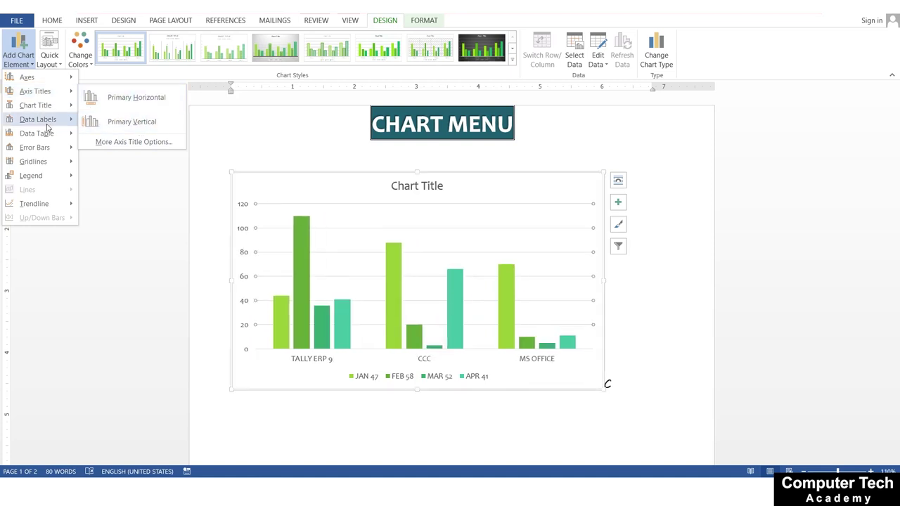
mouse_move(46, 126)
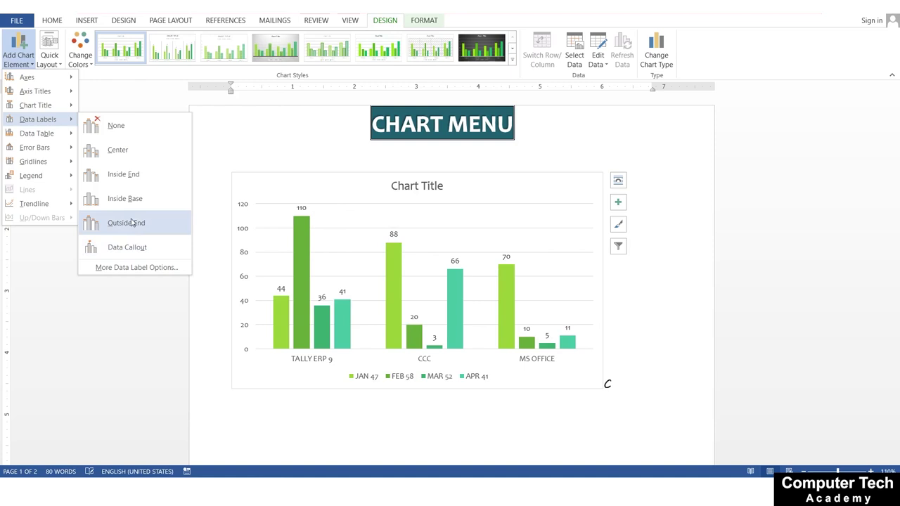
left_click(131, 223)
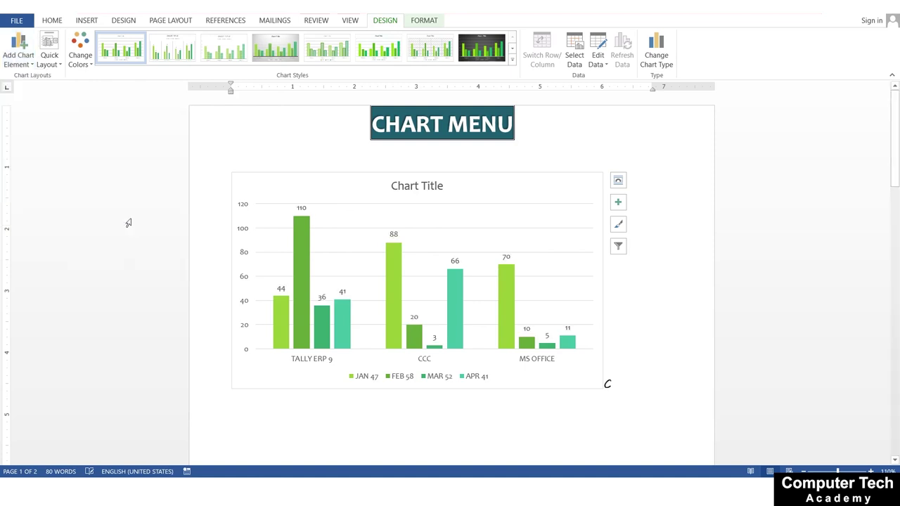
Add a primary vertical axis title to the chart and change its text to STUDENT RECORD
left_click(26, 69)
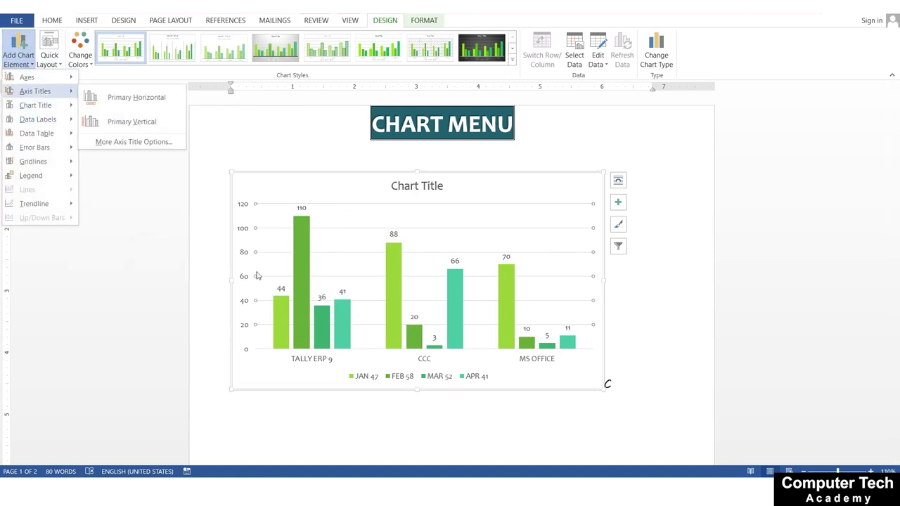
left_click(120, 122)
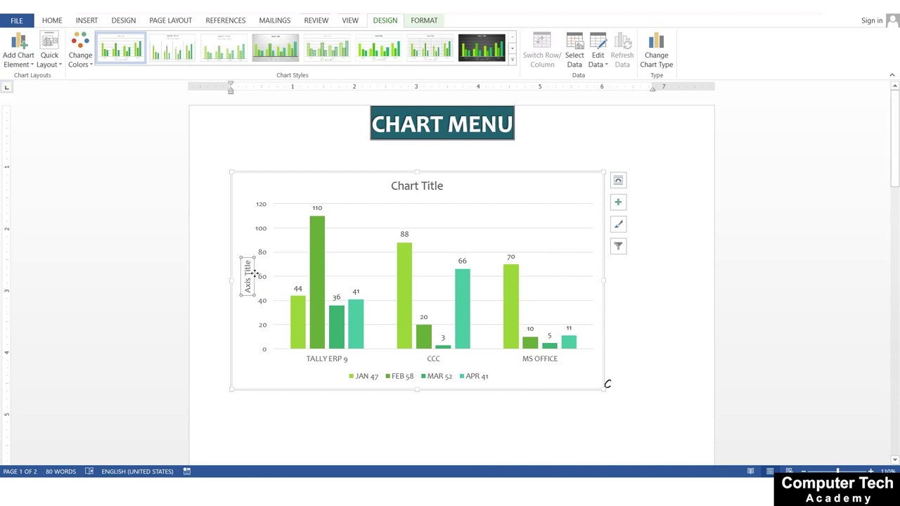
left_click(257, 288)
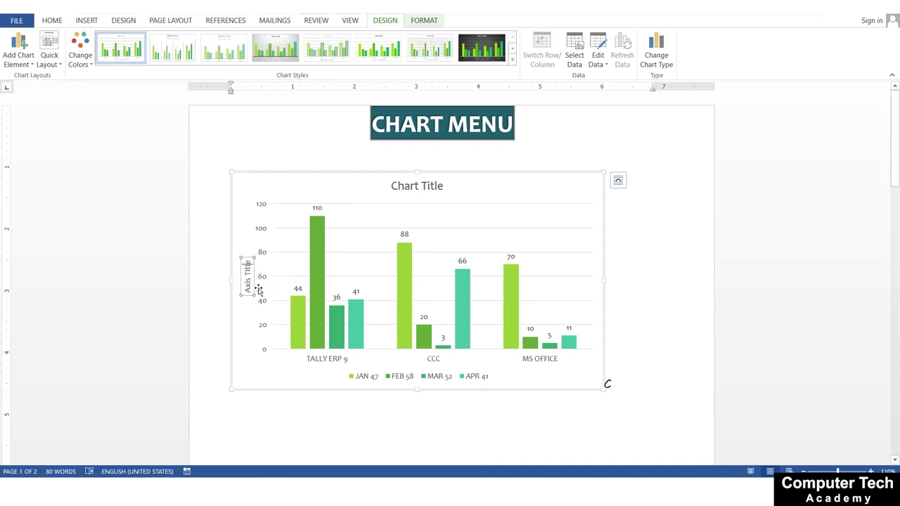
key("BackSpace")
key("BackSpace")
key("BackSpace")
key("BackSpace")
key("BackSpace")
key("BackSpace")
key("BackSpace")
key("BackSpace")
key("BackSpace")
key("BackSpace")
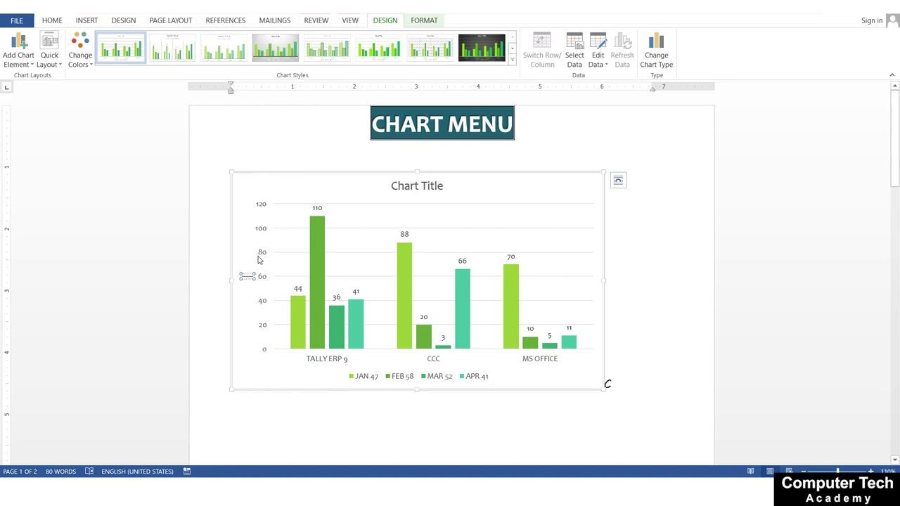
type("STUDENT RE")
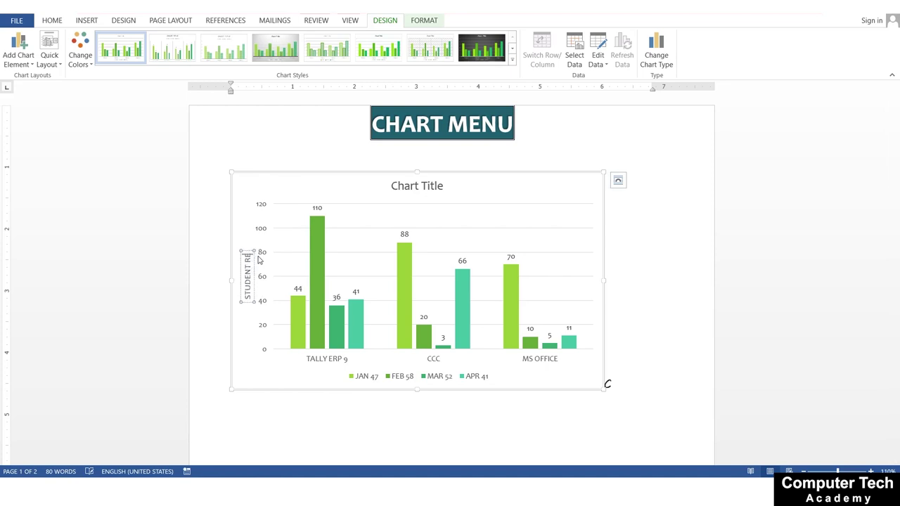
type("CORD")
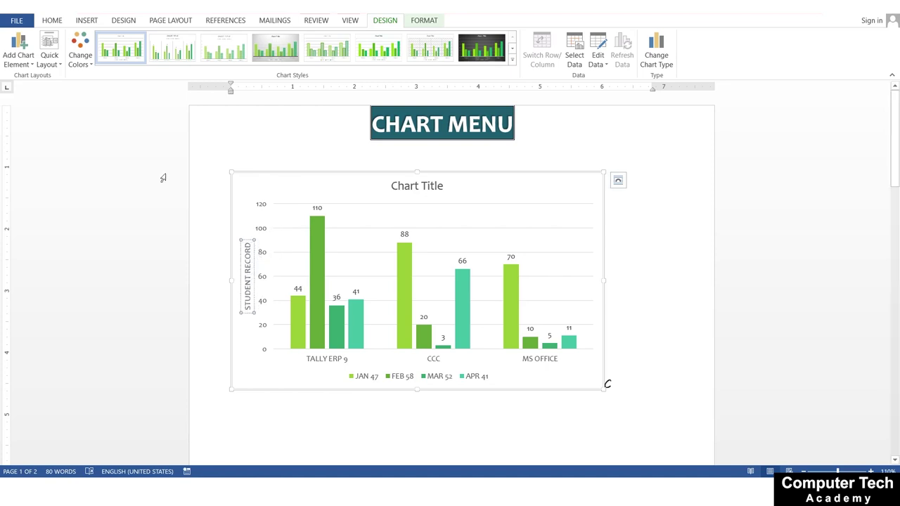
Place a chart title above the chart and change its text to XYZ INSTITUTE
left_click(18, 48)
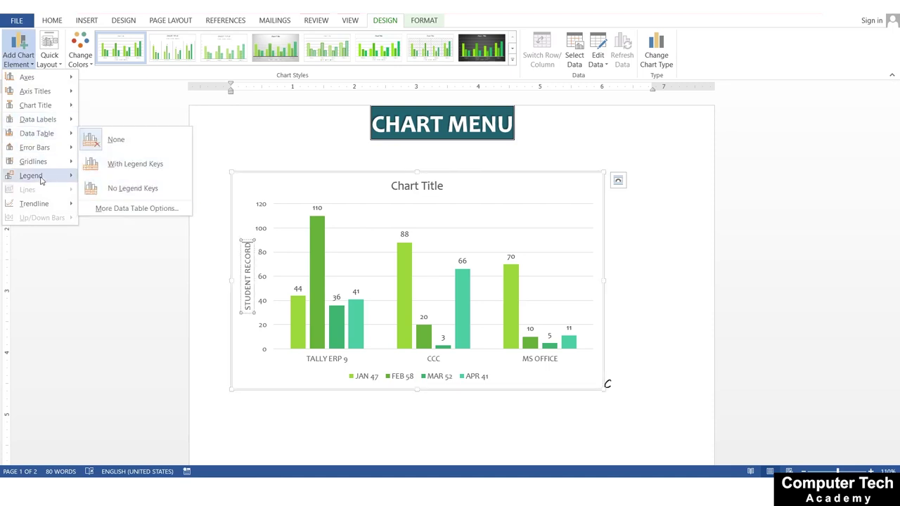
mouse_move(40, 162)
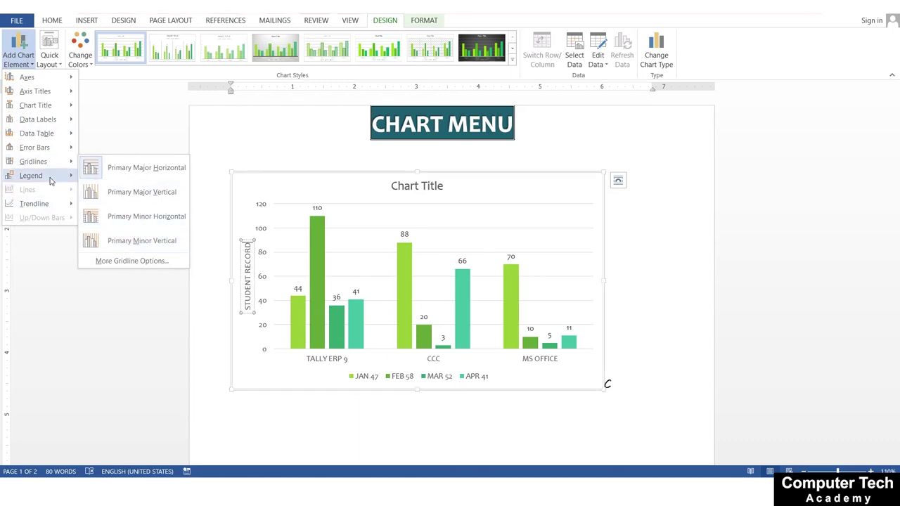
mouse_move(60, 176)
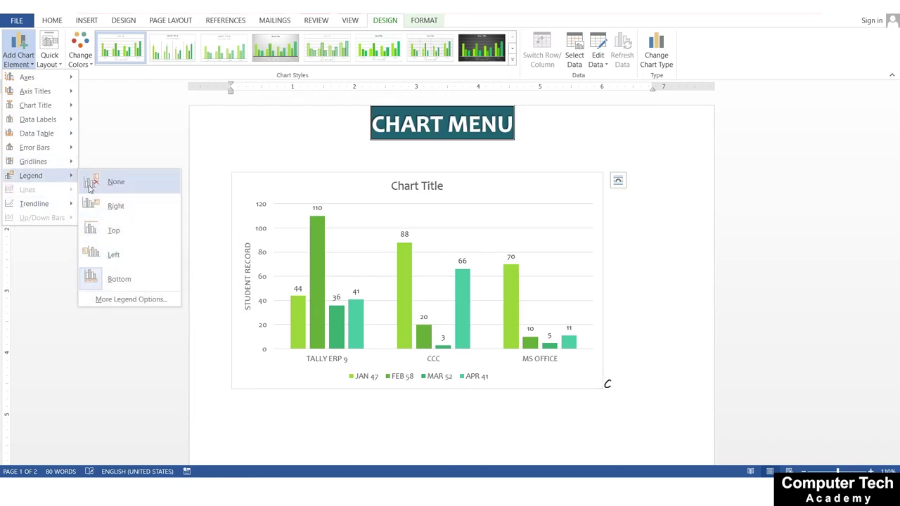
mouse_move(33, 105)
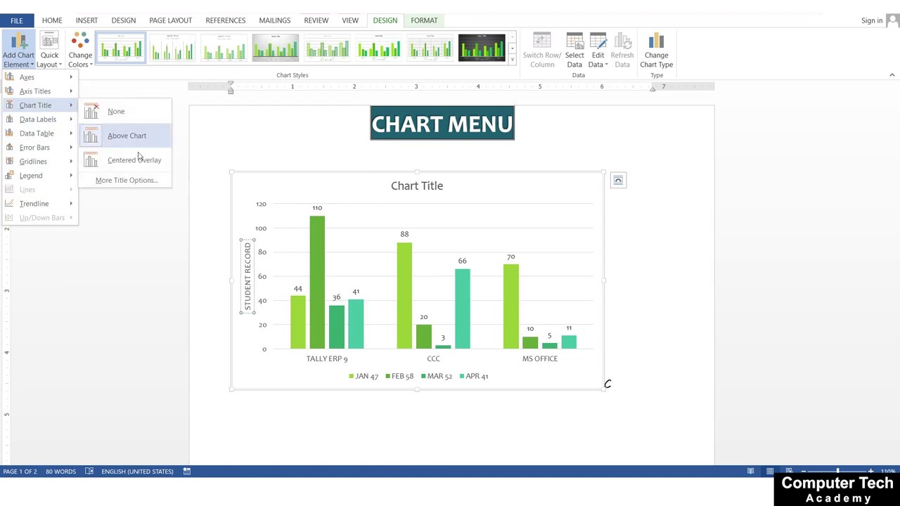
left_click(132, 134)
left_click(443, 184)
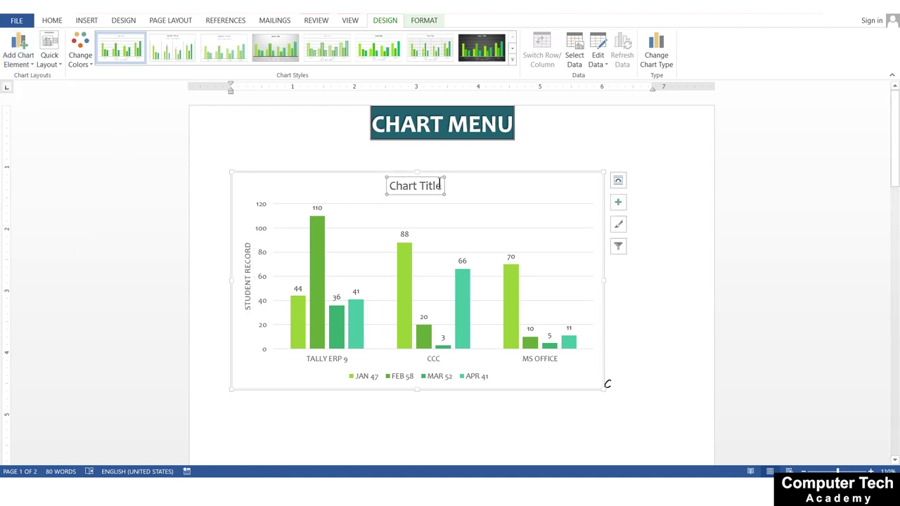
left_click_drag(441, 184, 382, 182)
type("XYZ")
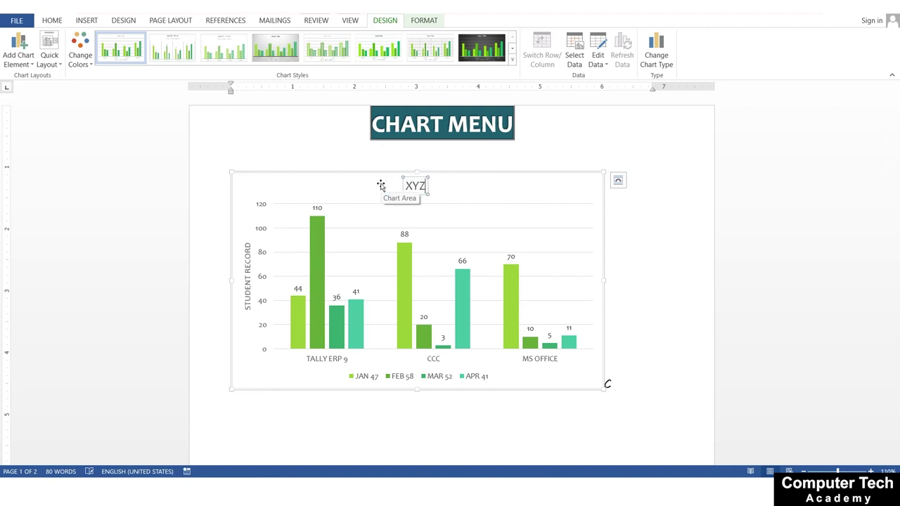
type(" INST")
type("ITUTE")
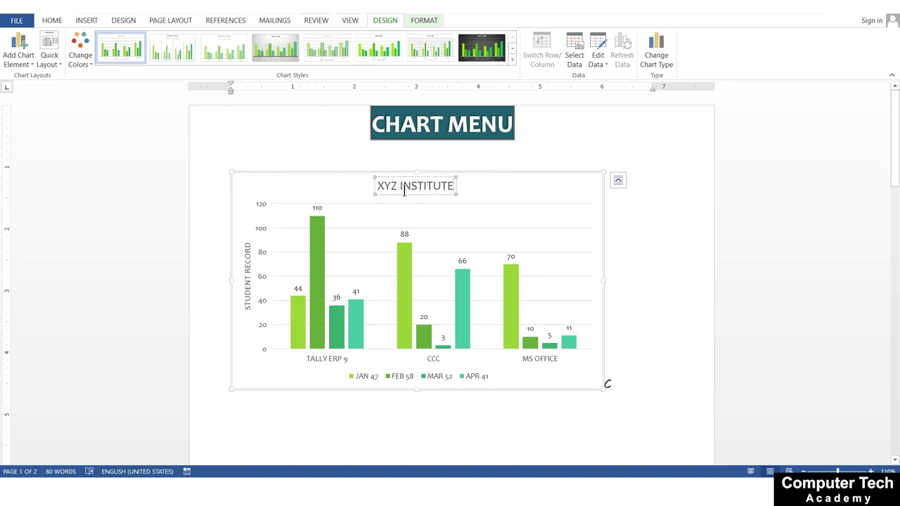
Preview the preset quick layouts on the chart without applying one
left_click(50, 55)
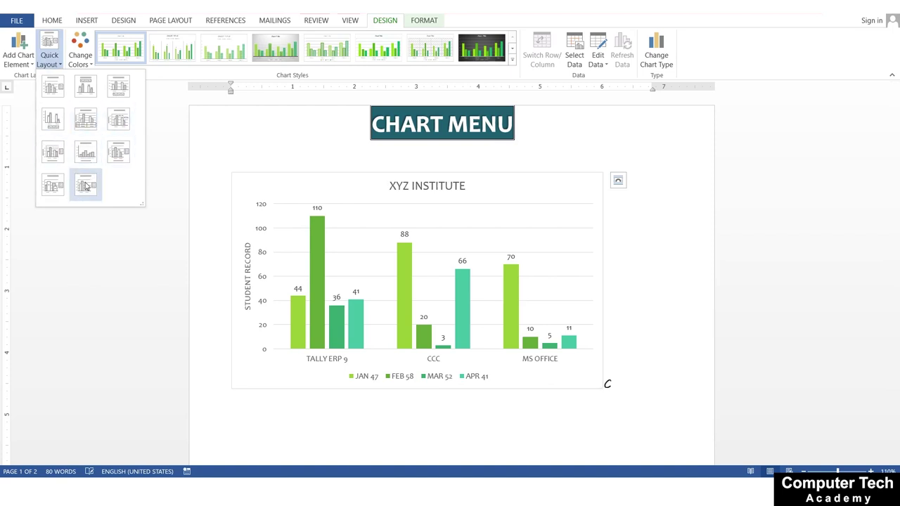
left_click(258, 190)
left_click(246, 168)
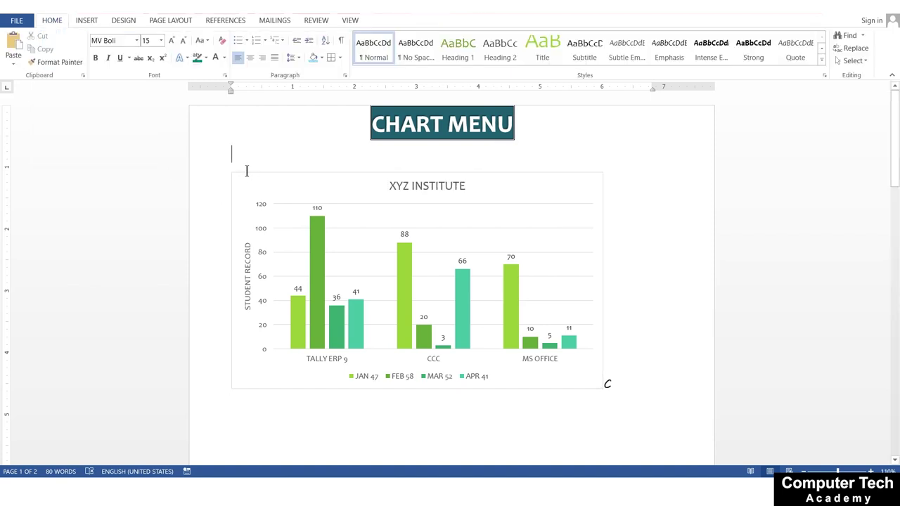
left_click(241, 173)
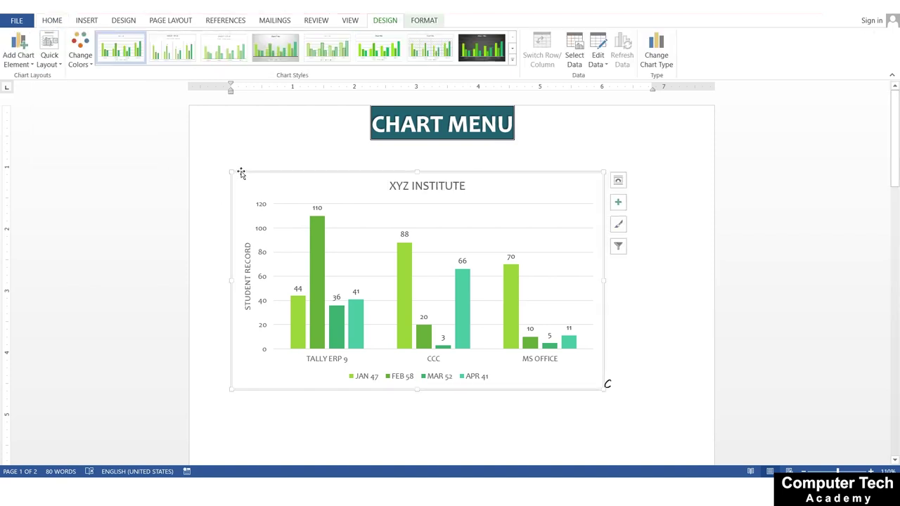
left_click(43, 62)
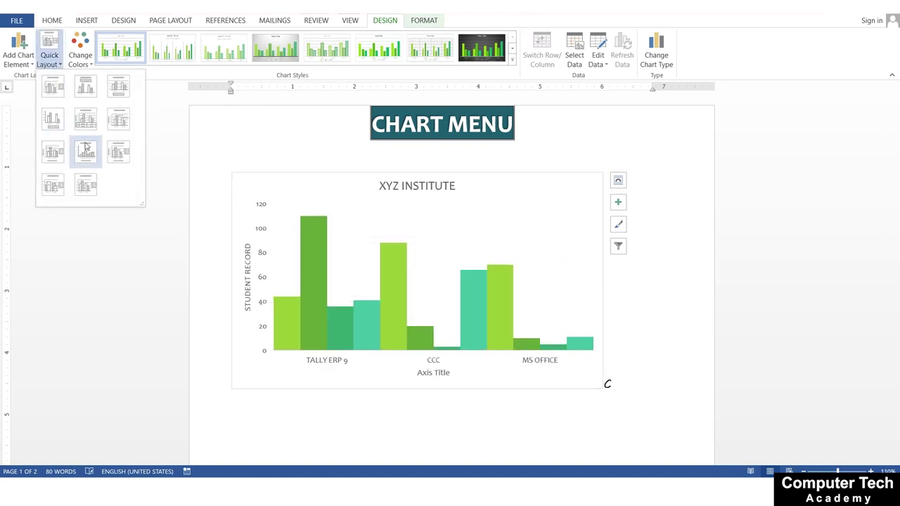
Recolor the chart with the teal-blue monochromatic palette and apply the chart style with the dark gradient background
left_click(80, 57)
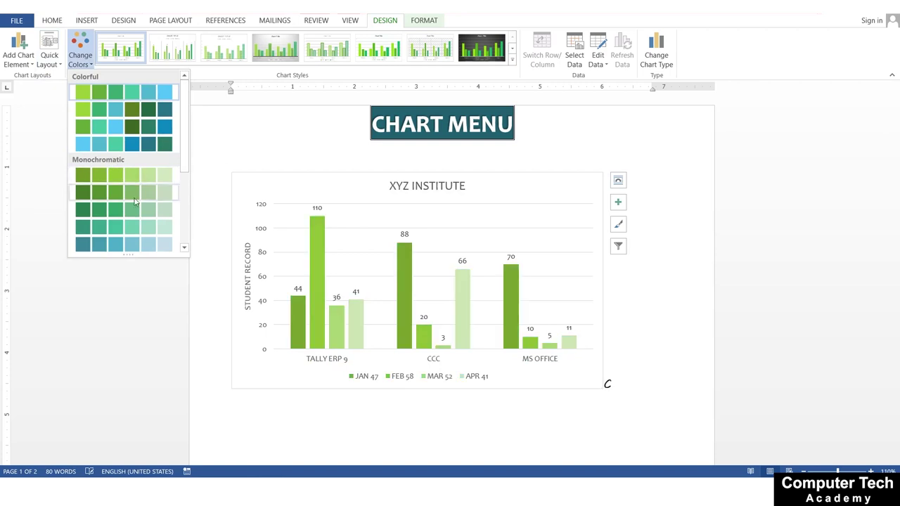
left_click(140, 245)
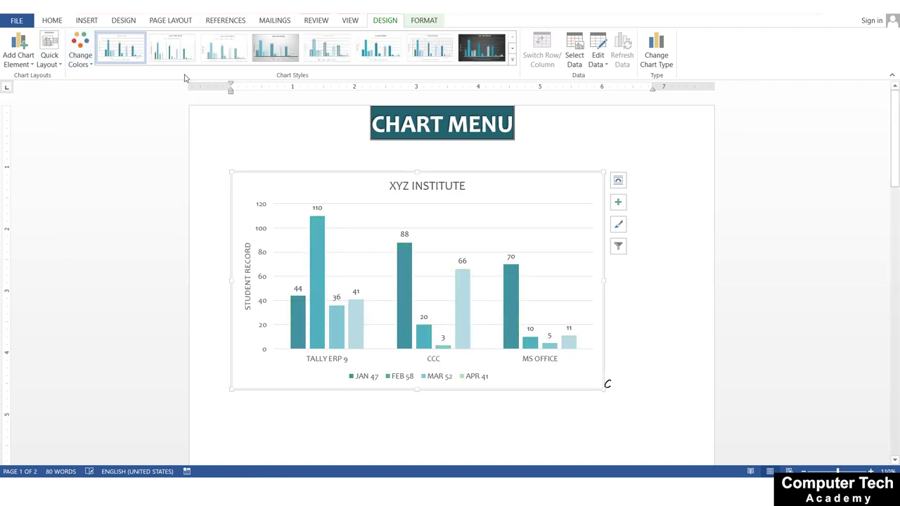
left_click(512, 61)
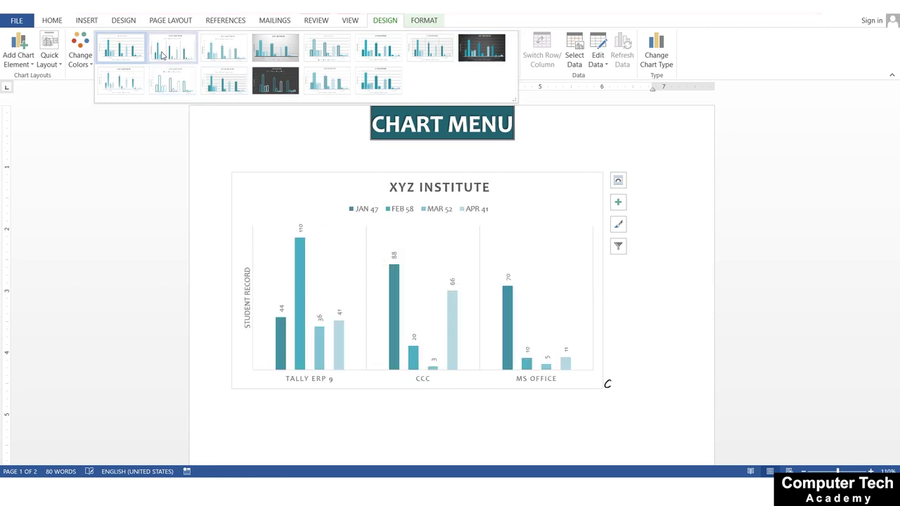
left_click(482, 47)
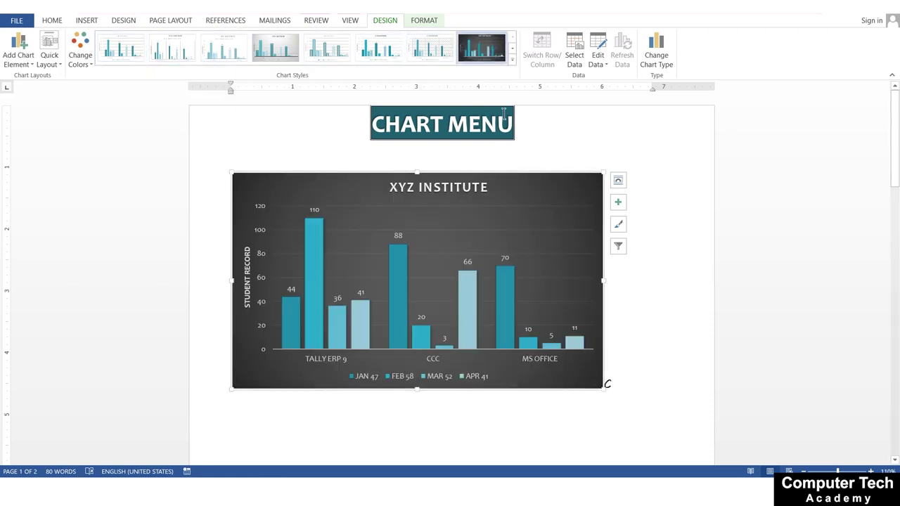
left_click(482, 235)
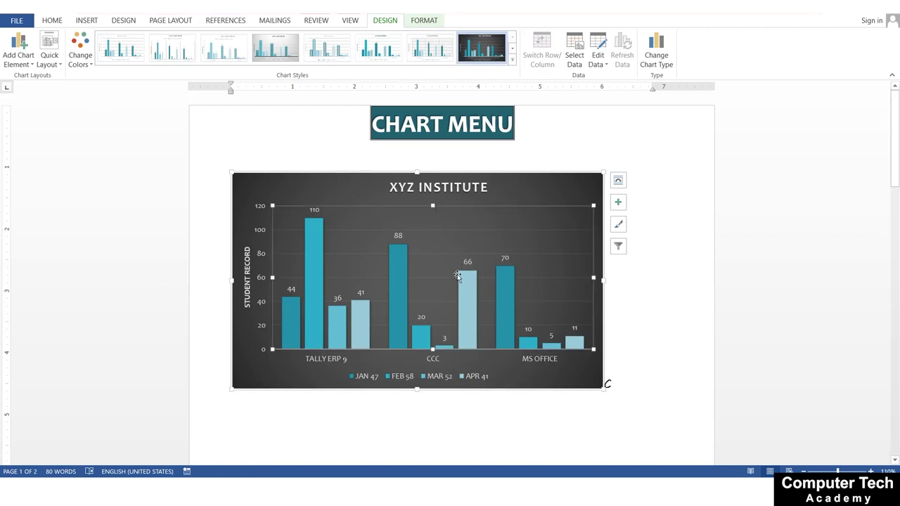
left_click(412, 386)
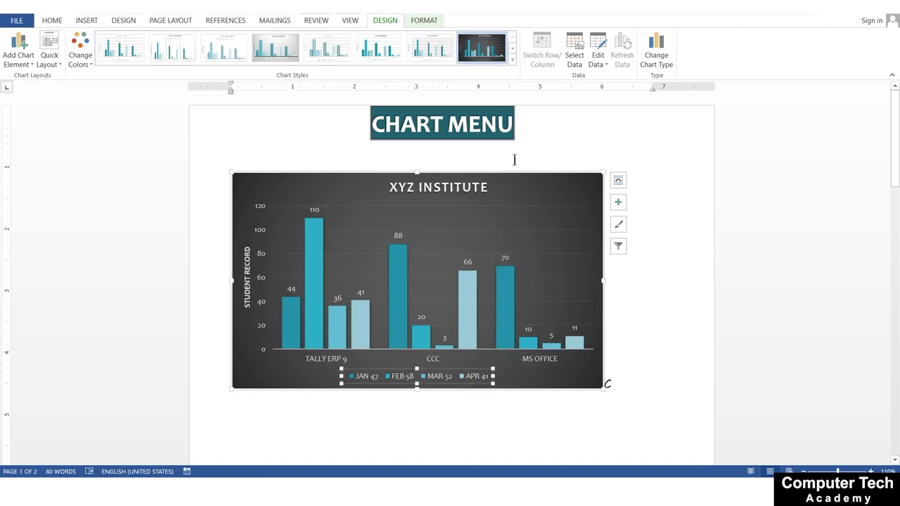
left_click(494, 304)
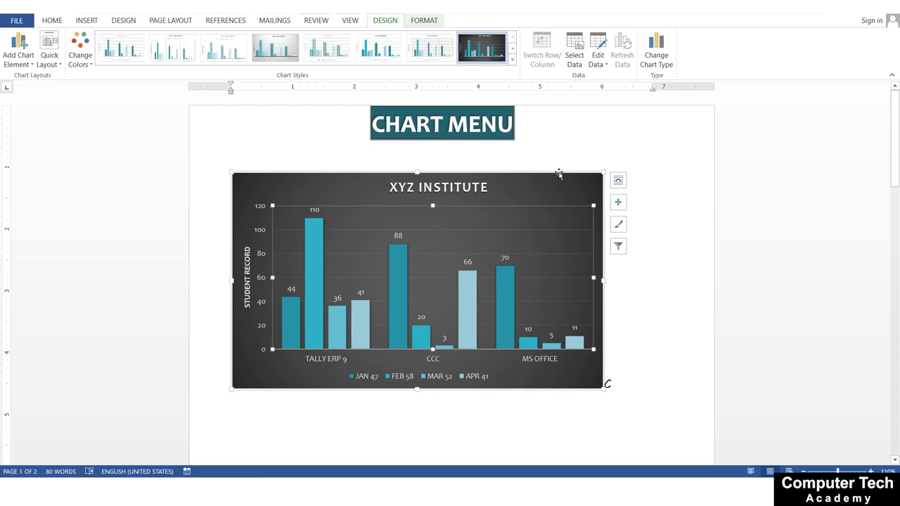
Edit the chart data so the MAR value for CCC in cell D4 is 74, and close the data sheet
left_click(598, 60)
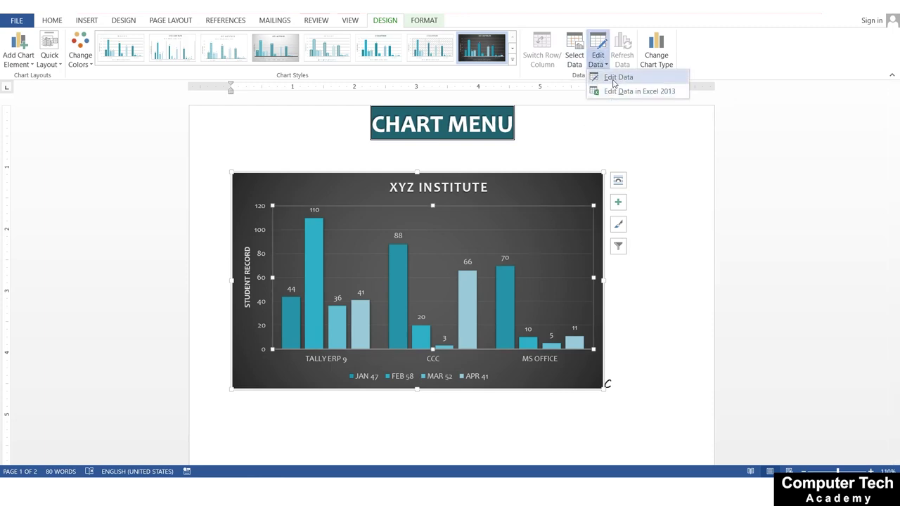
left_click(613, 79)
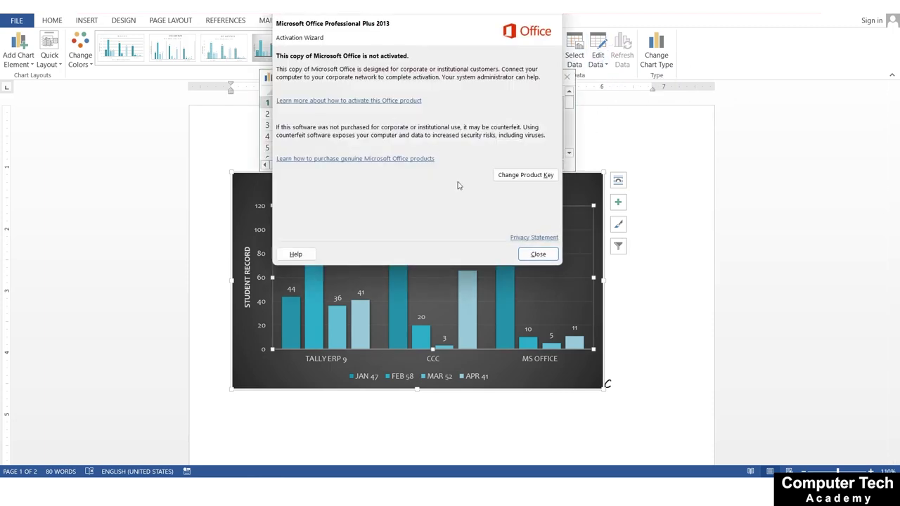
left_click(534, 254)
double_click(420, 137)
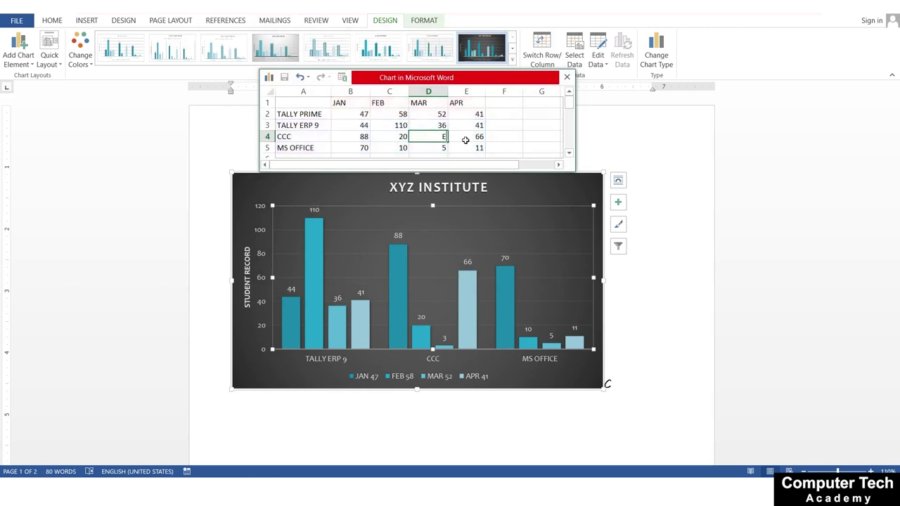
left_click(502, 140)
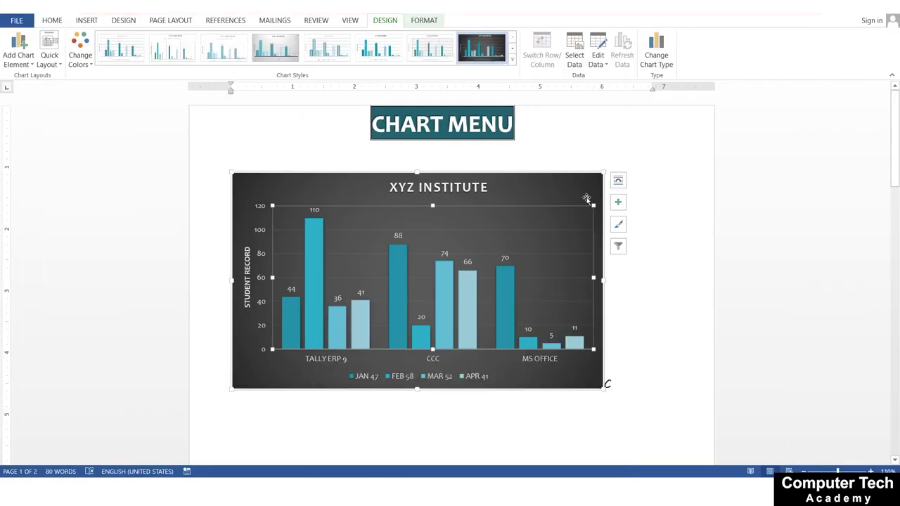
Preview the Line and Pie chart types for the chart, keeping Clustered Column as its type
left_click(647, 294)
left_click(533, 248)
left_click(664, 55)
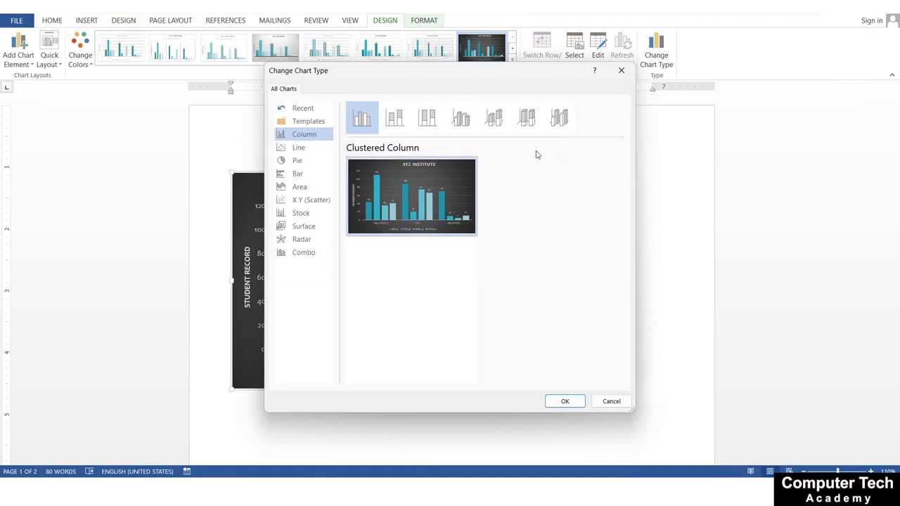
left_click(304, 148)
left_click(297, 162)
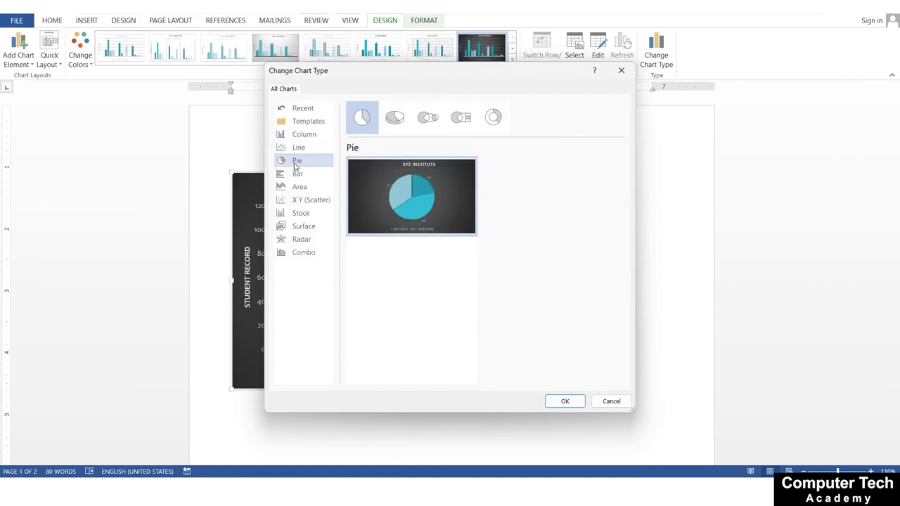
left_click(313, 148)
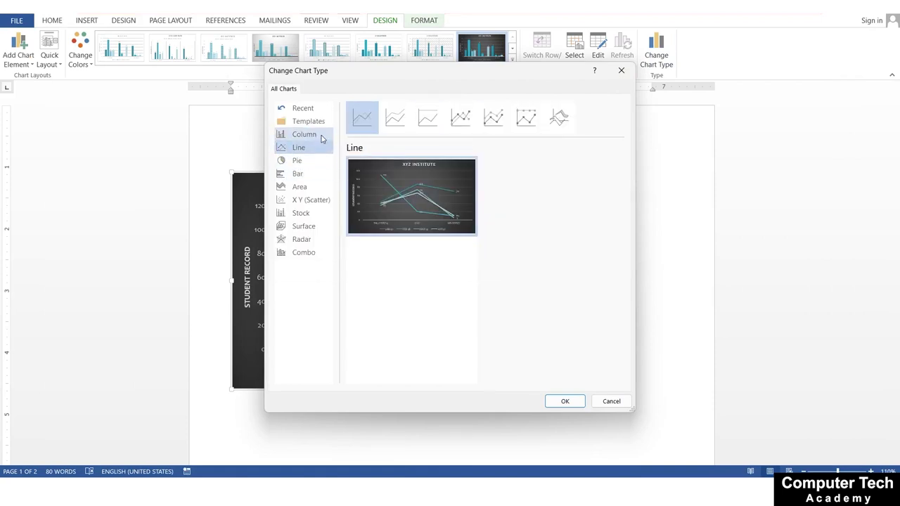
left_click(321, 138)
left_click(566, 401)
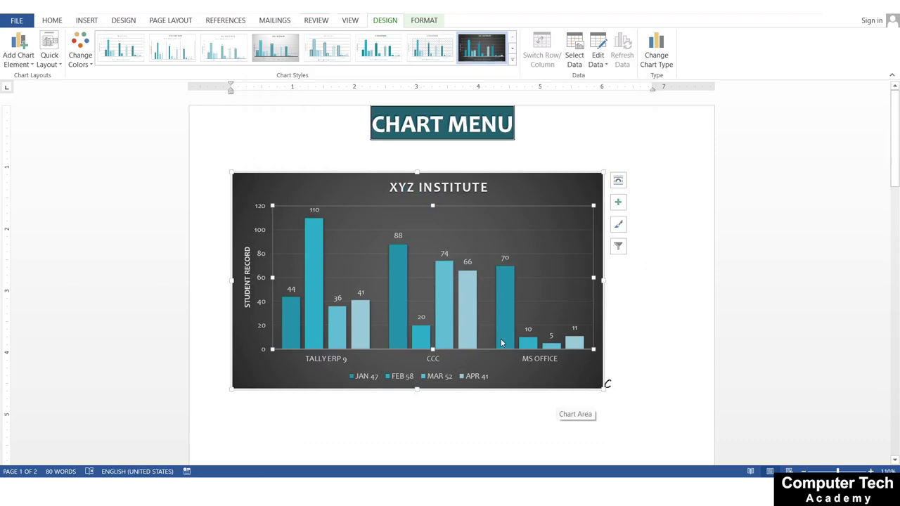
Open the formatting options for the chart's plot area
left_click(433, 23)
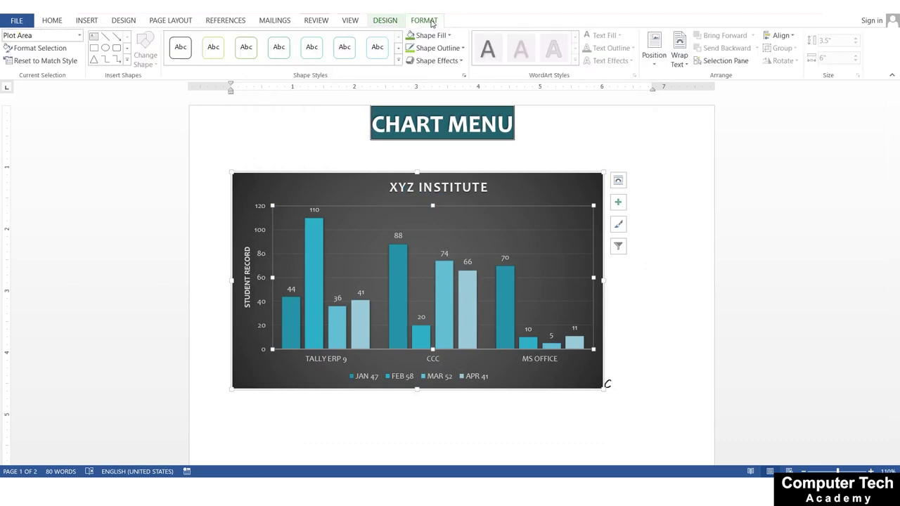
left_click(47, 36)
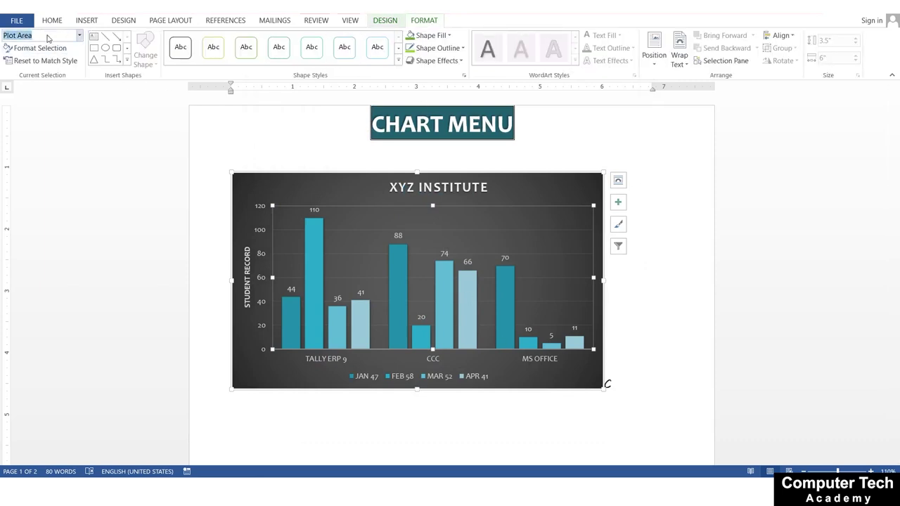
left_click(42, 48)
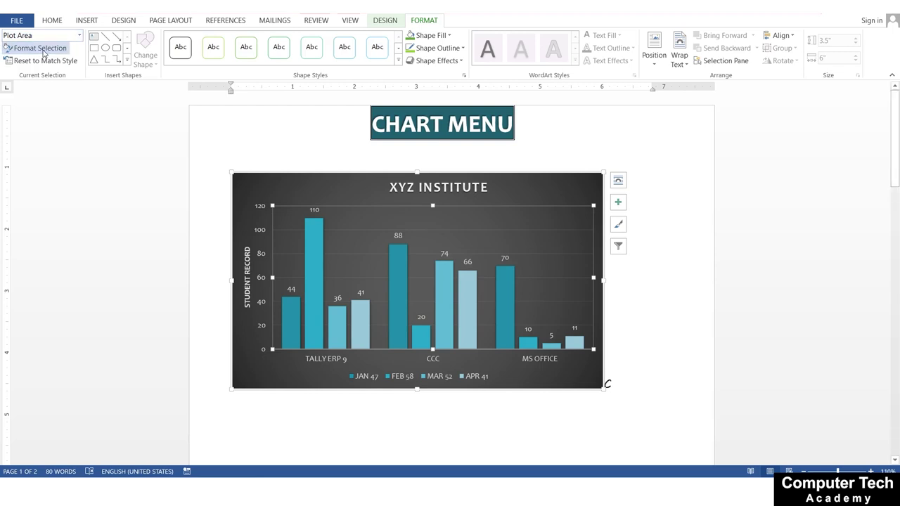
left_click(455, 271)
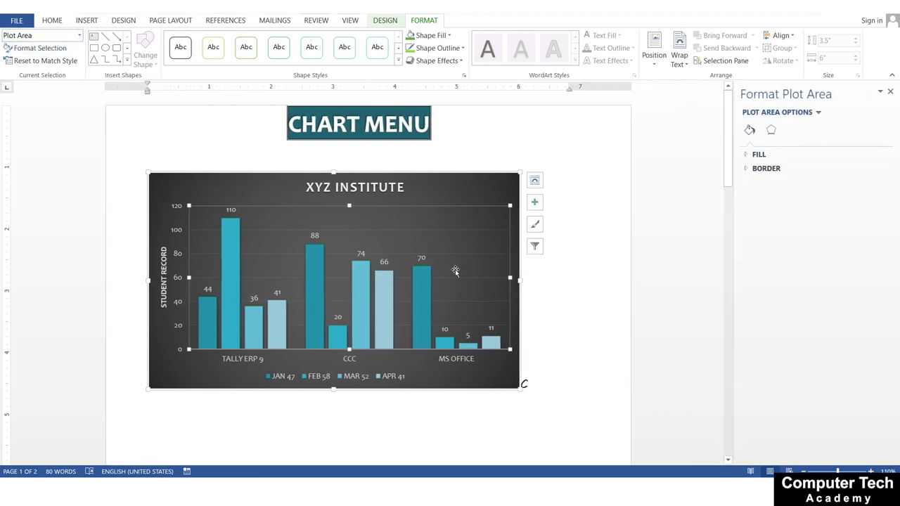
Expand the fill and border options for the chart area and try a solid fill in a darker theme color
left_click(471, 183)
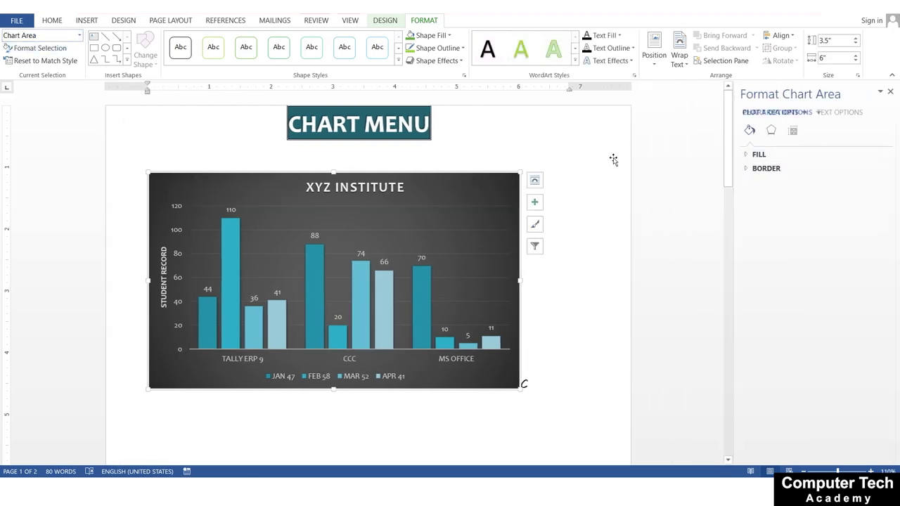
left_click(759, 154)
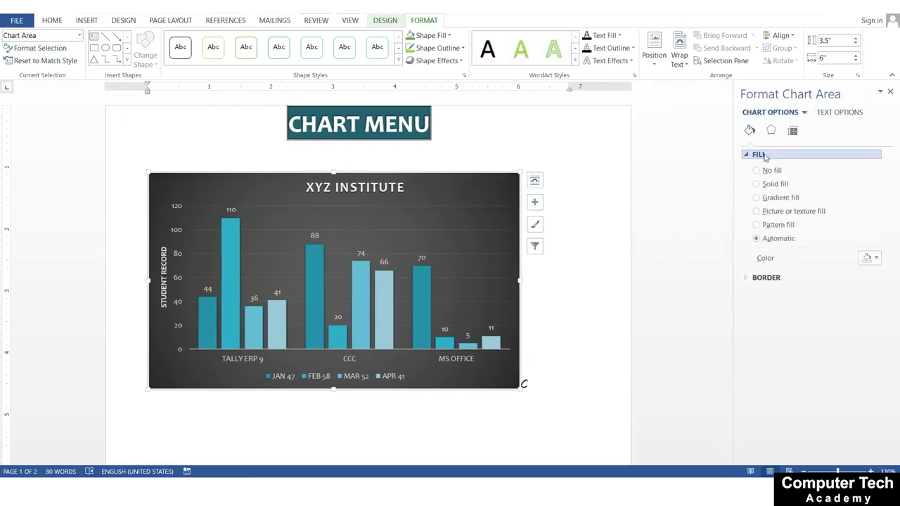
left_click(786, 278)
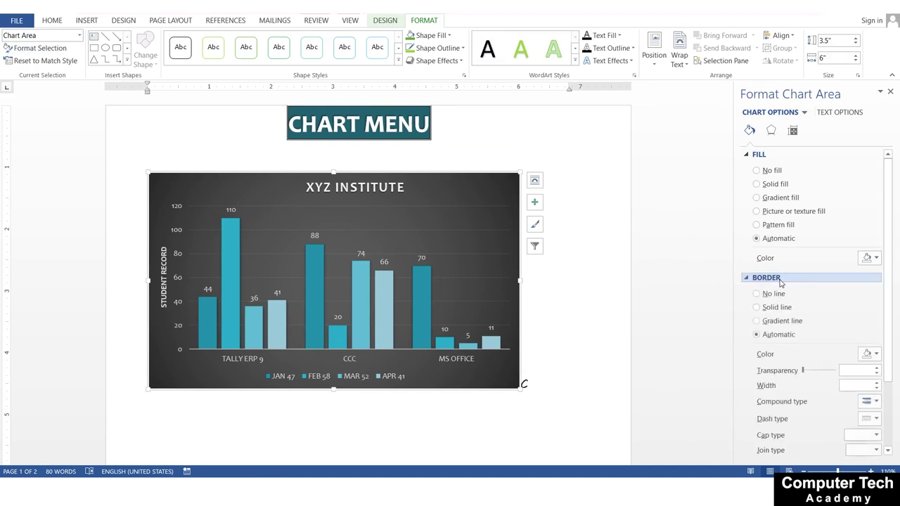
left_click(766, 185)
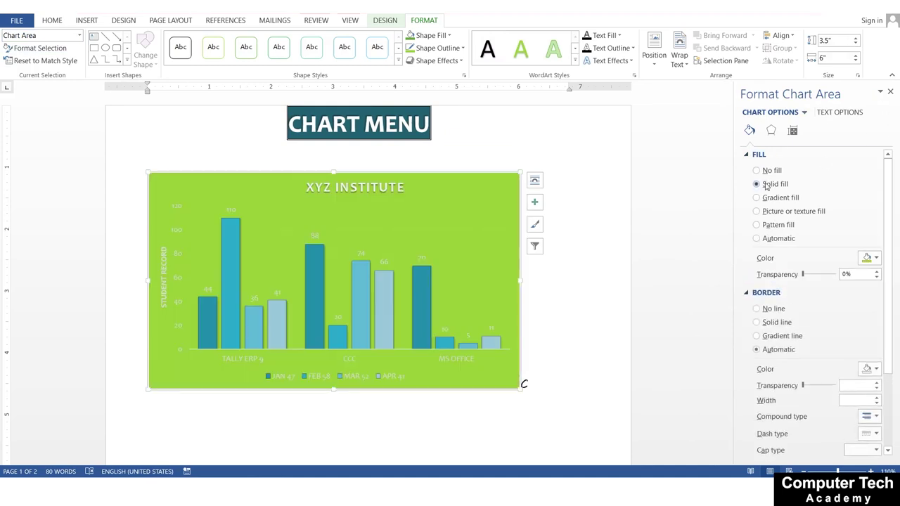
left_click(876, 260)
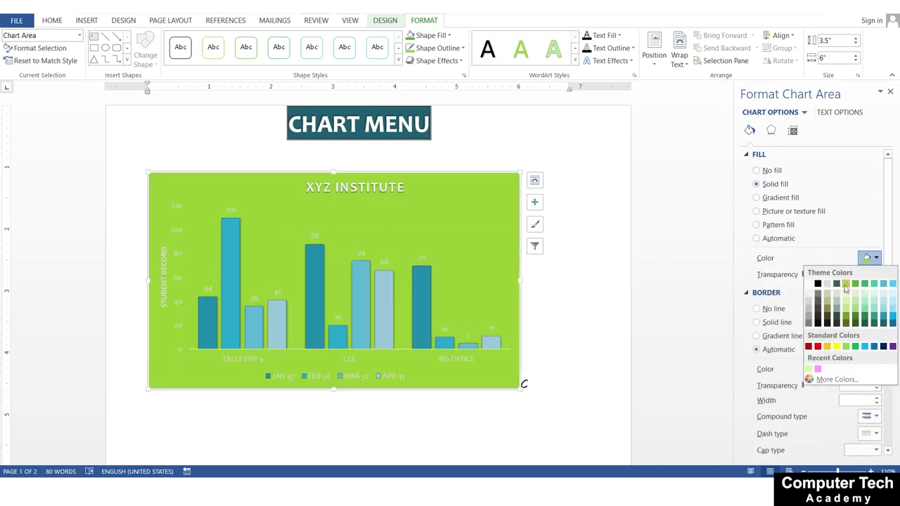
left_click(875, 314)
Apply a gradient fill to the chart area using an aqua-green preset gradient
left_click(797, 202)
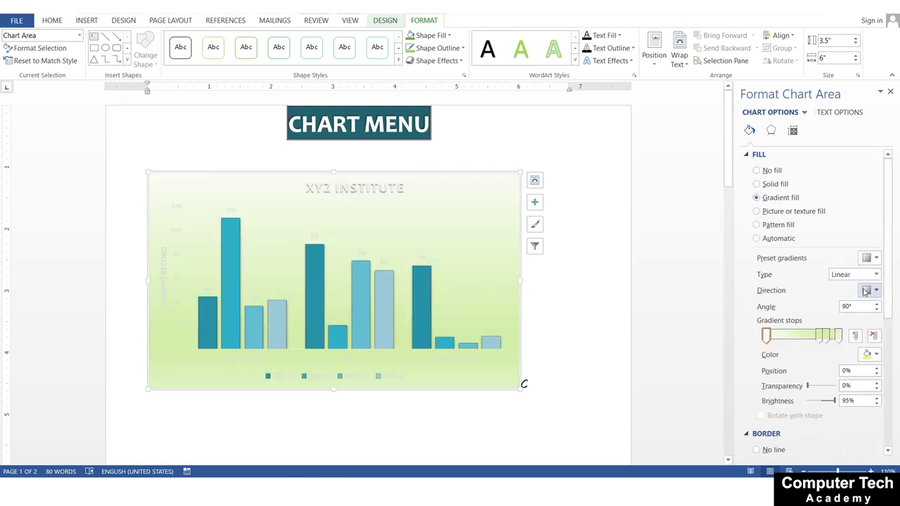
left_click(872, 258)
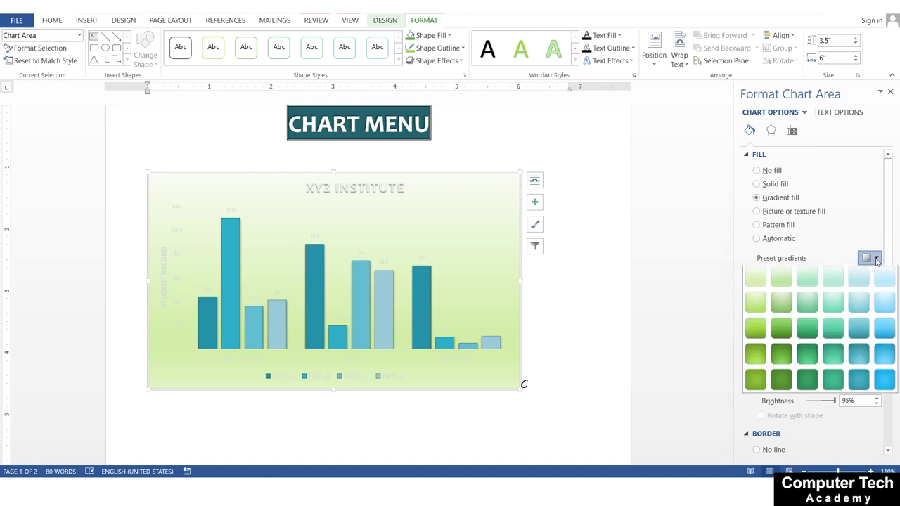
left_click(836, 334)
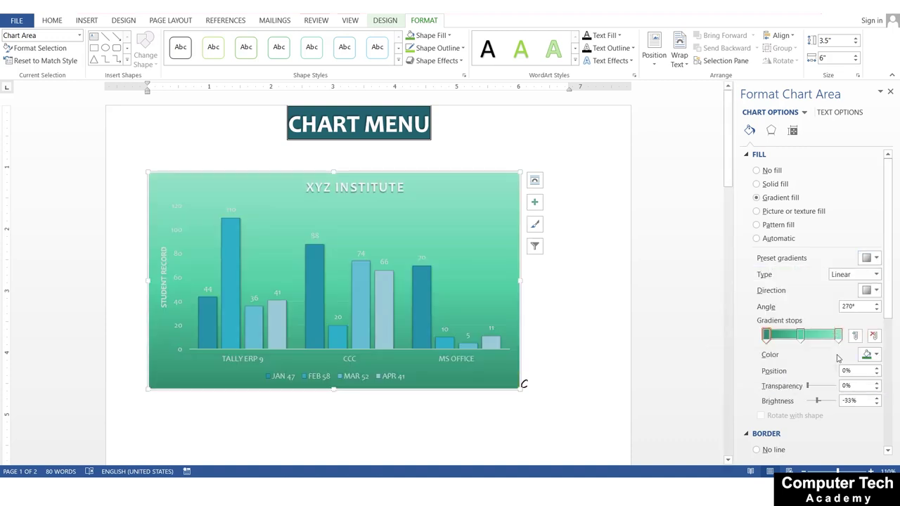
Fill the chart area with the horizontal brick pattern and set its foreground color to black
left_click(781, 212)
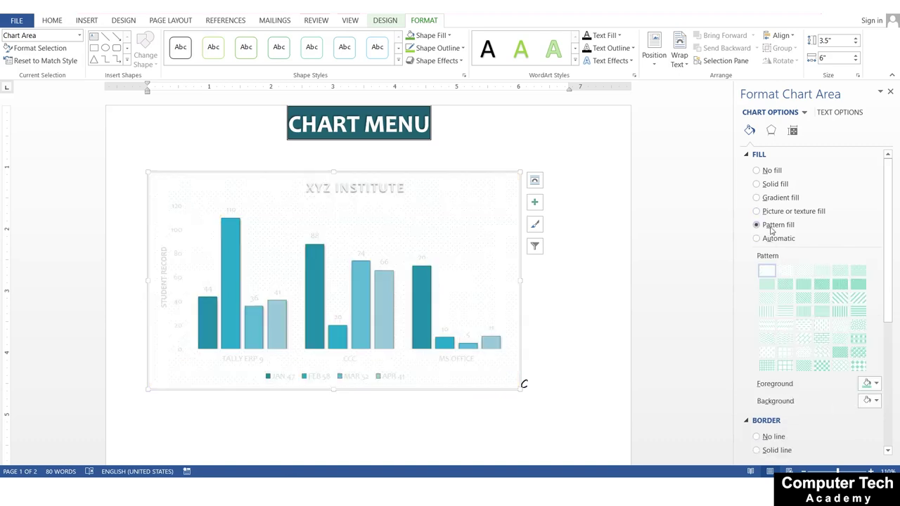
left_click(819, 338)
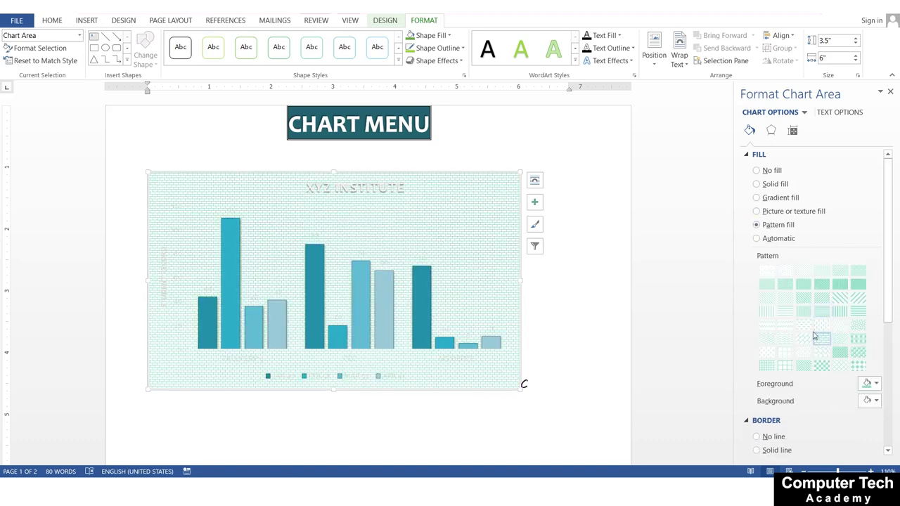
left_click(877, 384)
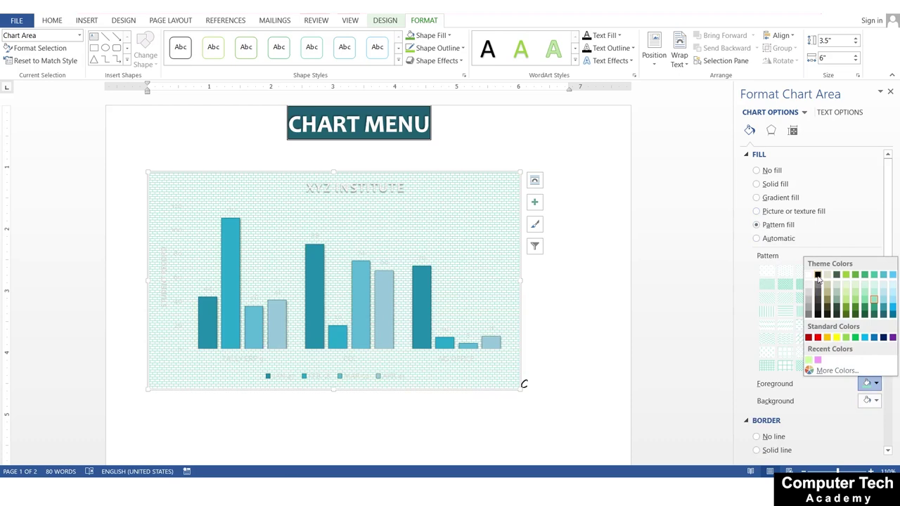
left_click(818, 276)
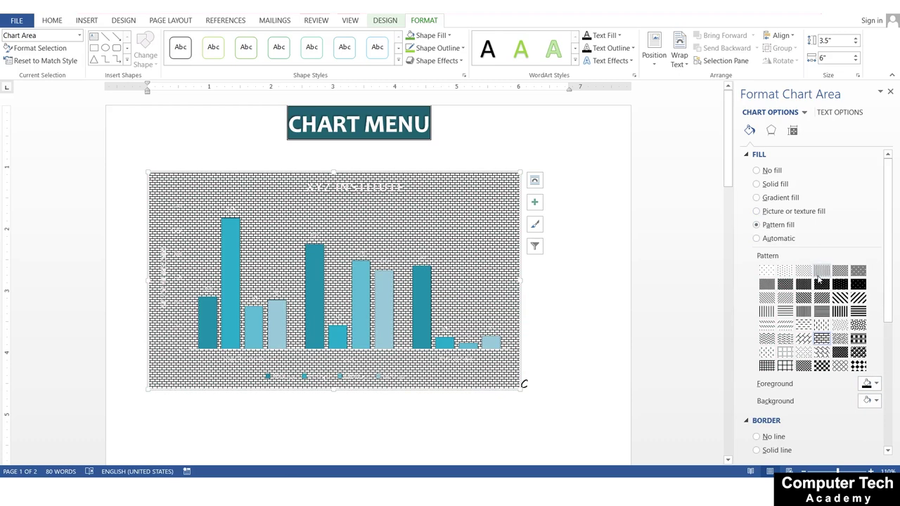
Give the chart area a solid black fill and a solid border line, and close the formatting pane
left_click(757, 171)
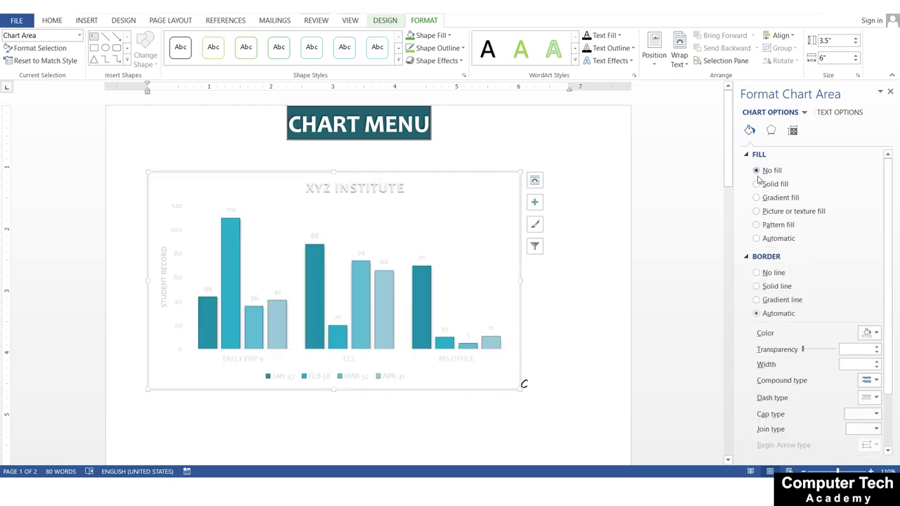
left_click(768, 186)
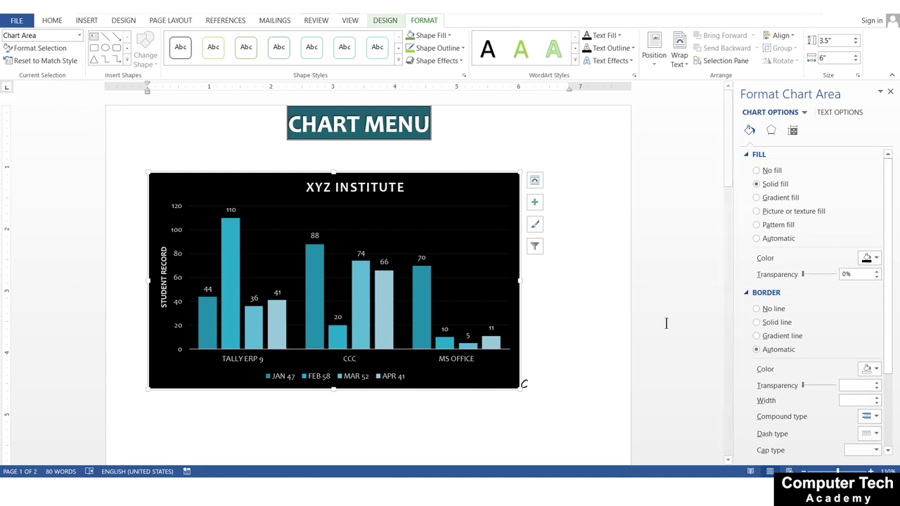
scroll(824, 359, "down", 3)
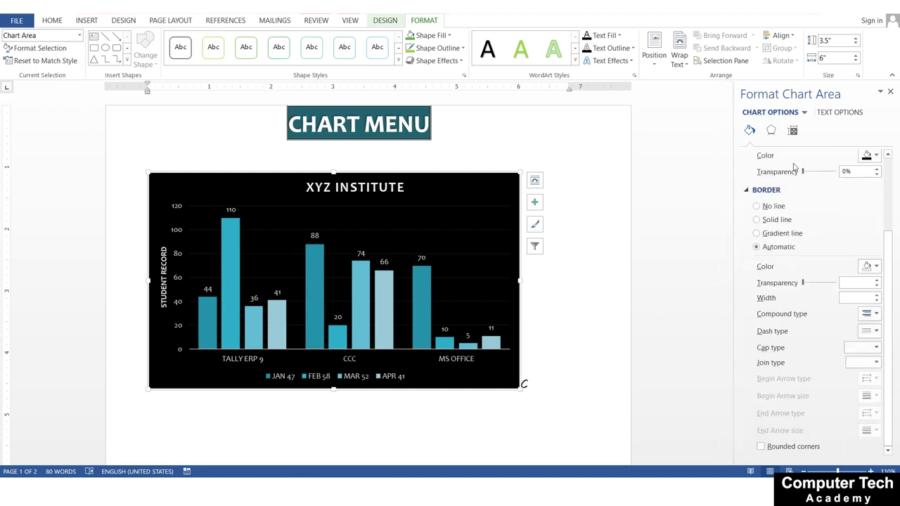
left_click(771, 234)
left_click(772, 222)
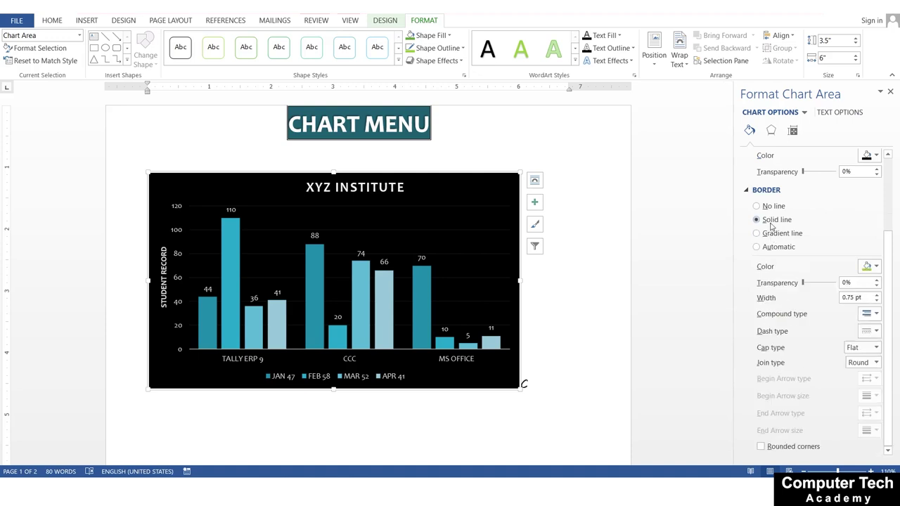
left_click(890, 93)
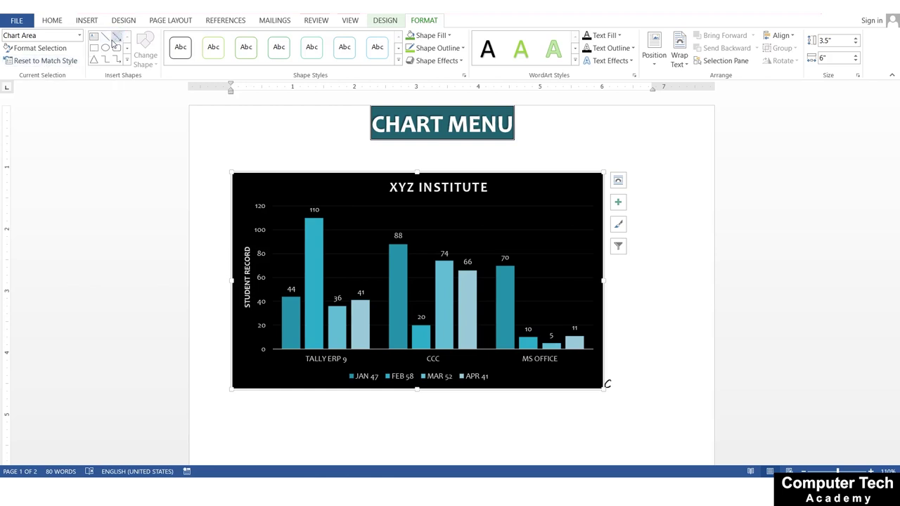
Try drawing an oval about 0.8" by 0.86" above the CCC columns of the chart, and undo it
left_click(104, 52)
mouse_move(362, 209)
left_mouse_down()
mouse_move(410, 239)
mouse_move(416, 260)
left_mouse_up()
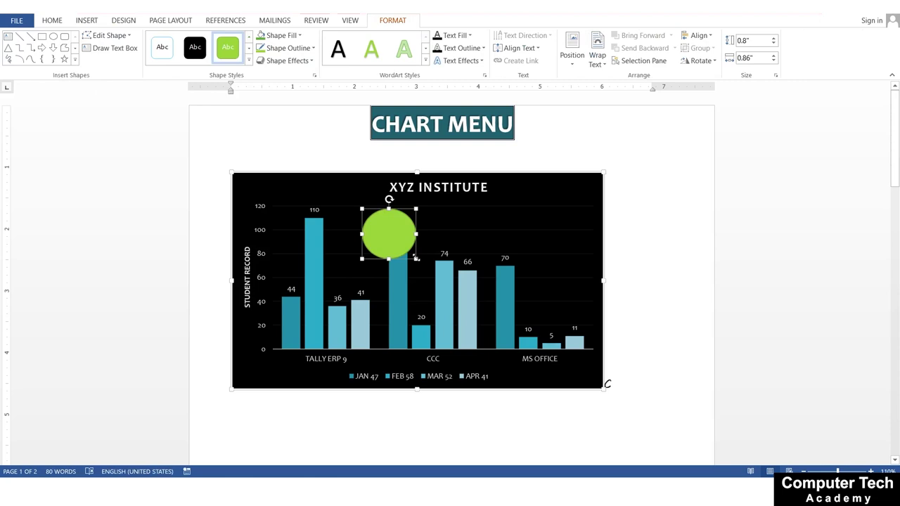
key("ctrl+z")
Try placing a text box above the CCC columns, and leave it empty by reselecting the chart area
left_click(424, 21)
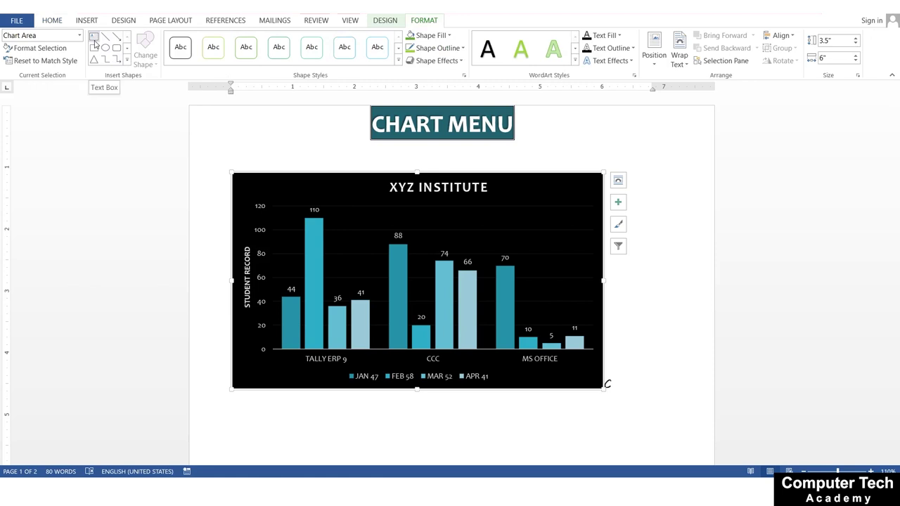
left_click(95, 43)
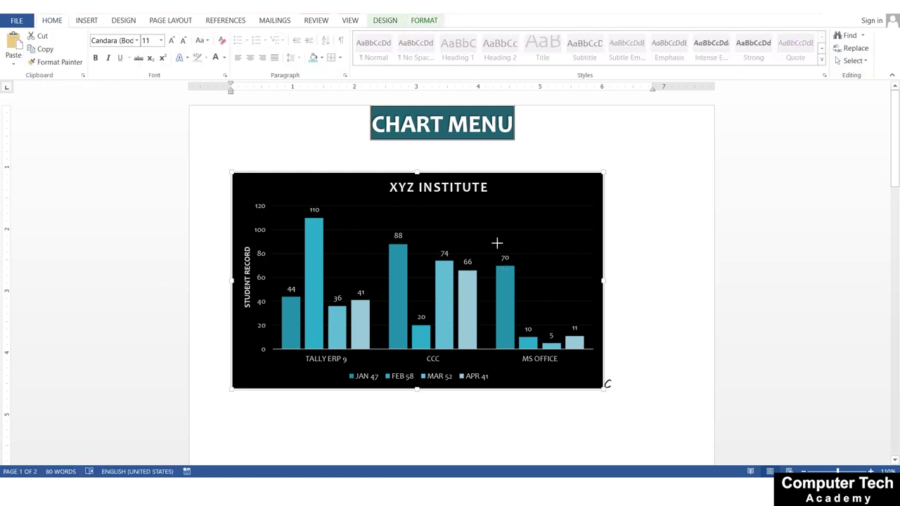
left_click_drag(385, 209, 497, 244)
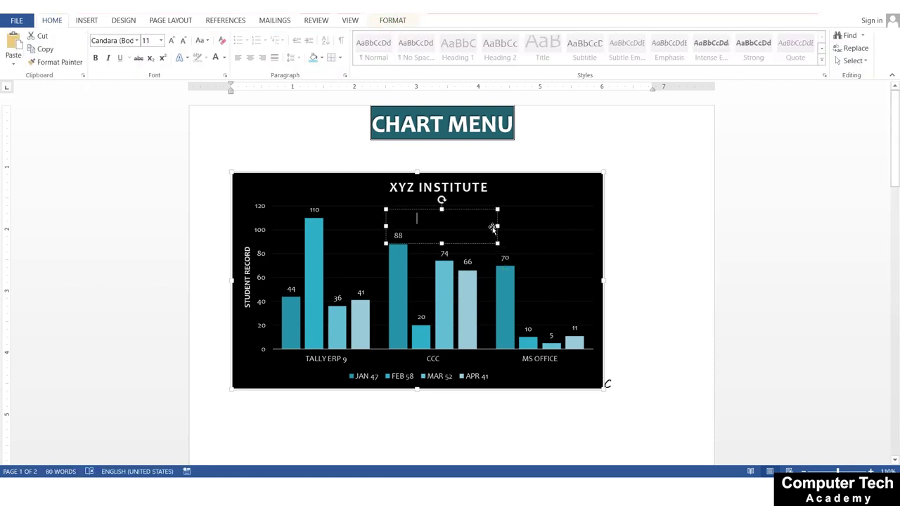
left_click(506, 228)
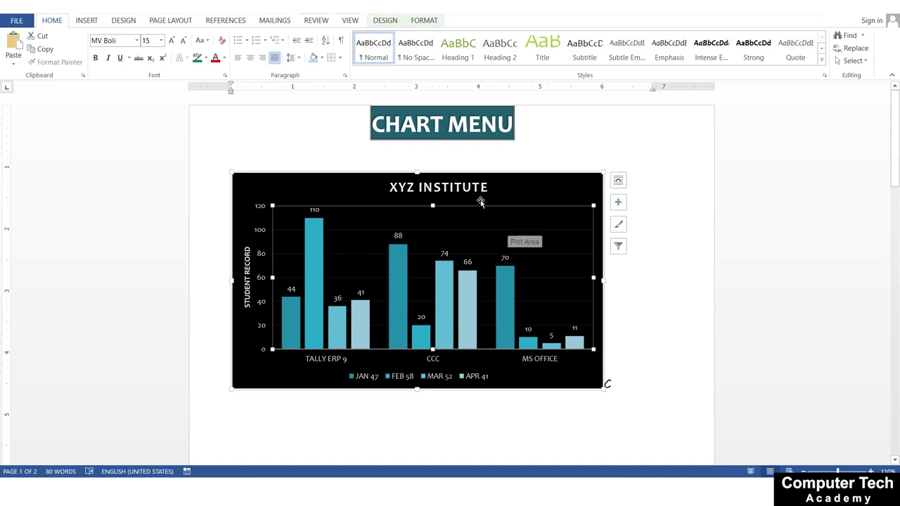
left_click(514, 187)
Preview the shape style presets and shape fill colors on the chart area, keeping its black fill
left_click(425, 20)
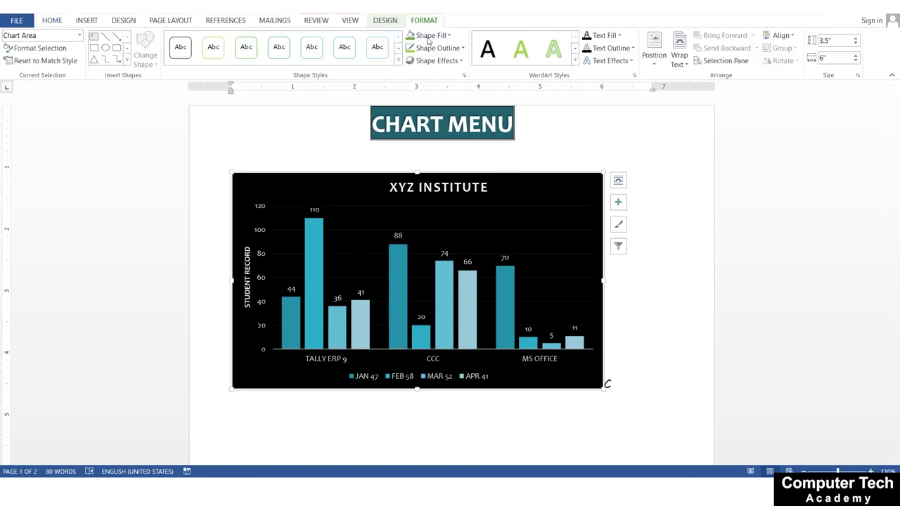
left_click(399, 62)
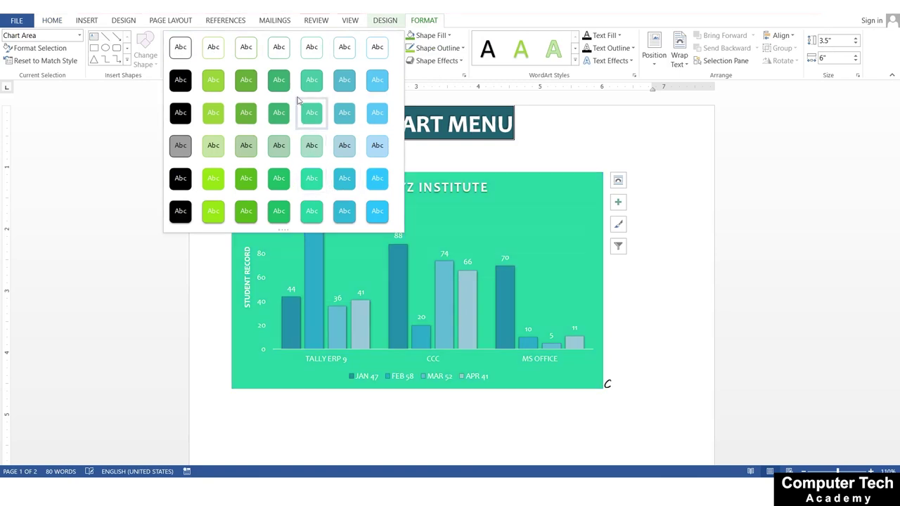
left_click(449, 35)
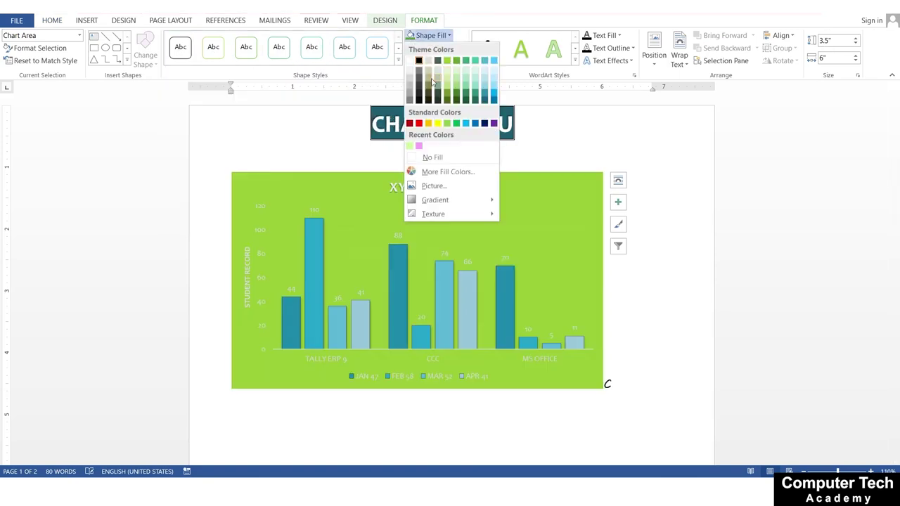
left_click(438, 100)
Look through the shape outline colors and the Bevel and Shadow shape effects for the chart area without applying any
left_click(438, 48)
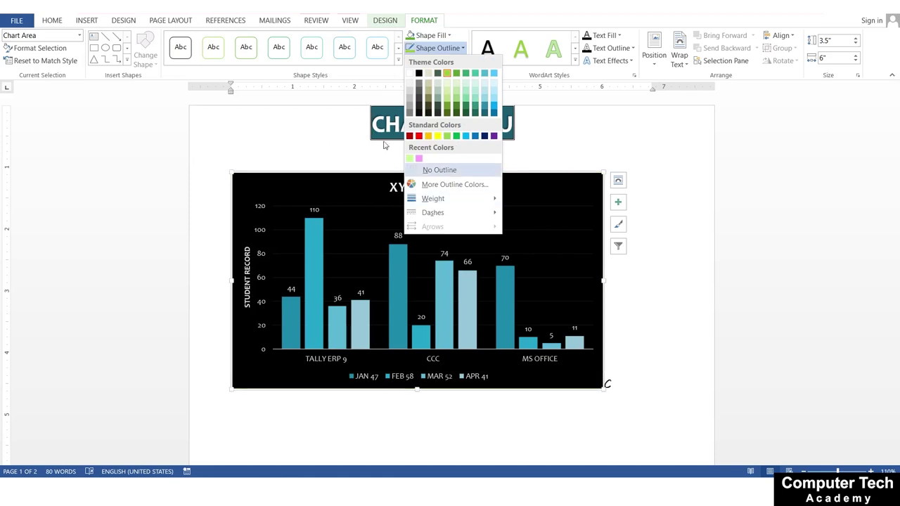
left_click(330, 149)
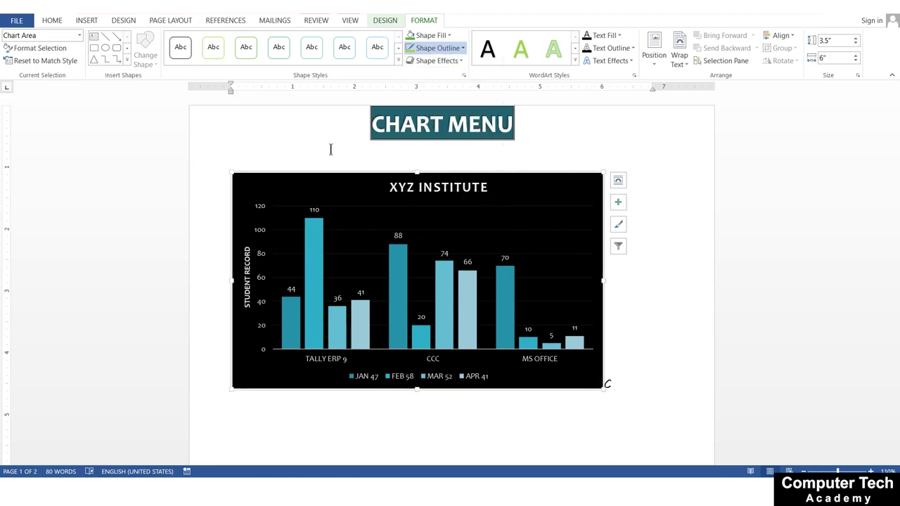
left_click(438, 48)
left_click(437, 48)
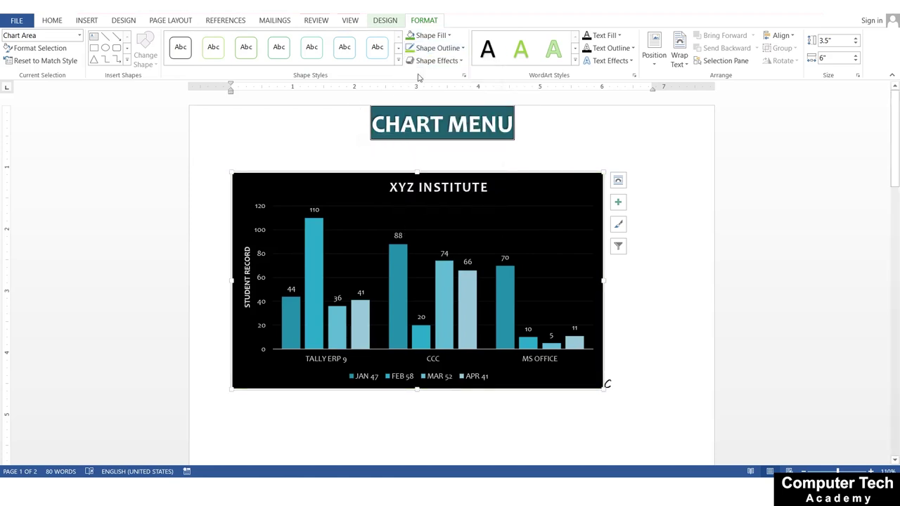
left_click(437, 61)
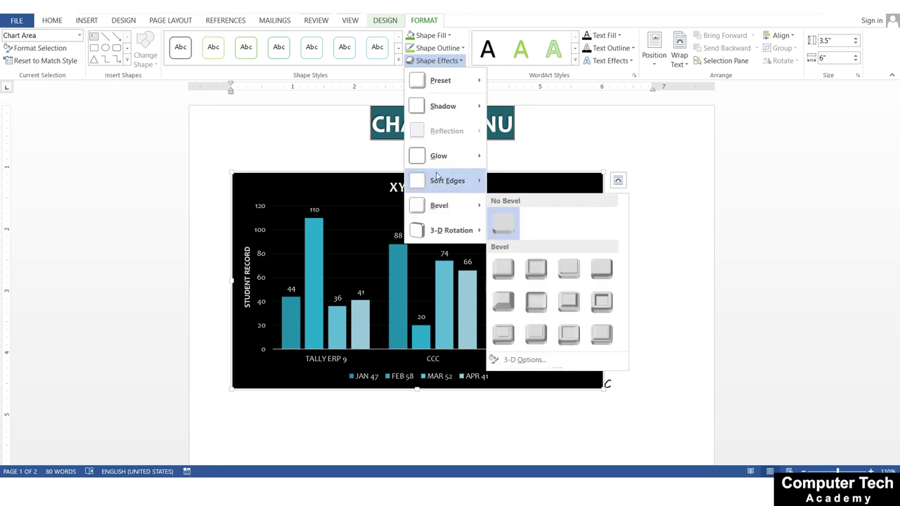
mouse_move(434, 100)
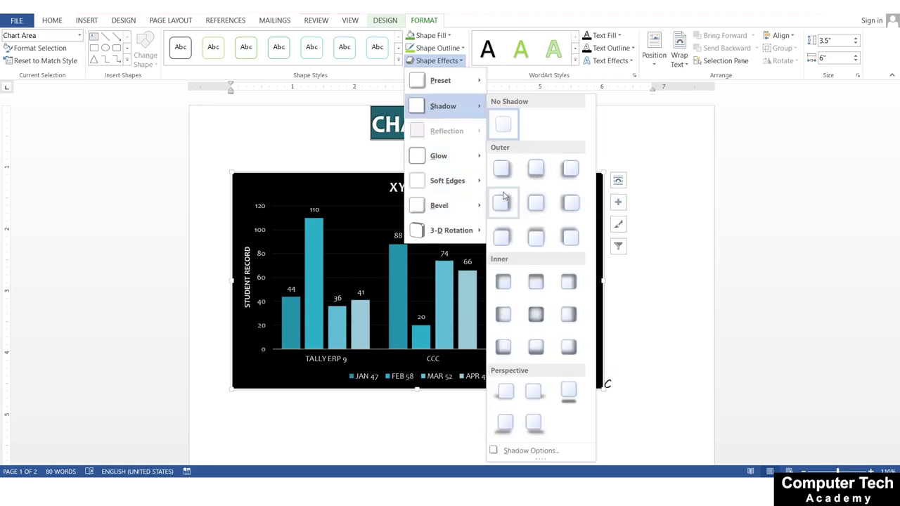
left_click(442, 295)
Apply the blue WordArt style with a reflection to all the chart's text
left_click(575, 60)
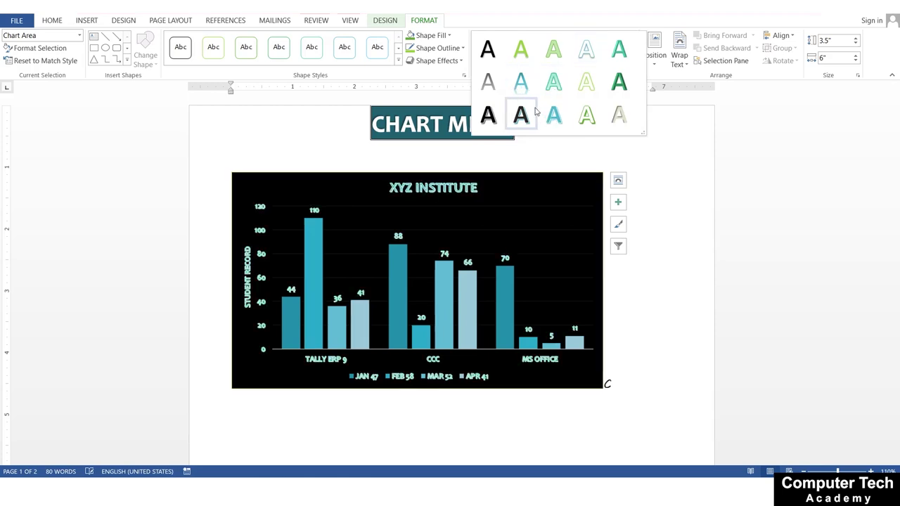
left_click(520, 89)
Set the chart's text fill to the recent light green and its text outline to a green theme color
left_click(620, 36)
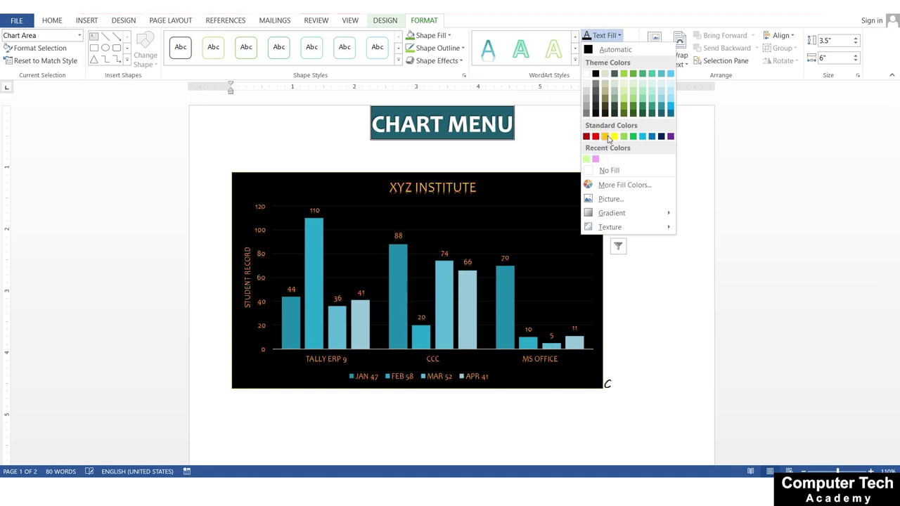
left_click(586, 159)
left_click(611, 48)
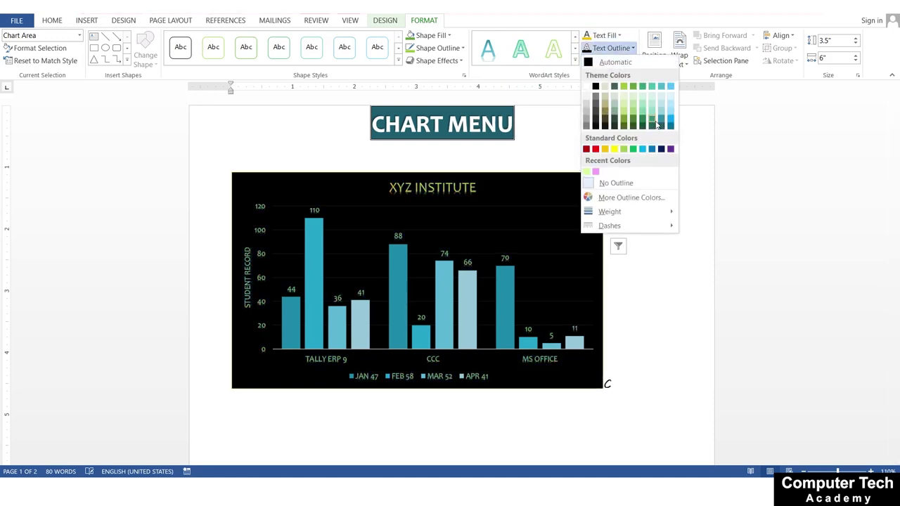
left_click(657, 124)
Apply the middle reflection variation in the last row of the text reflection gallery to all the chart's text
left_click(609, 60)
mouse_move(613, 130)
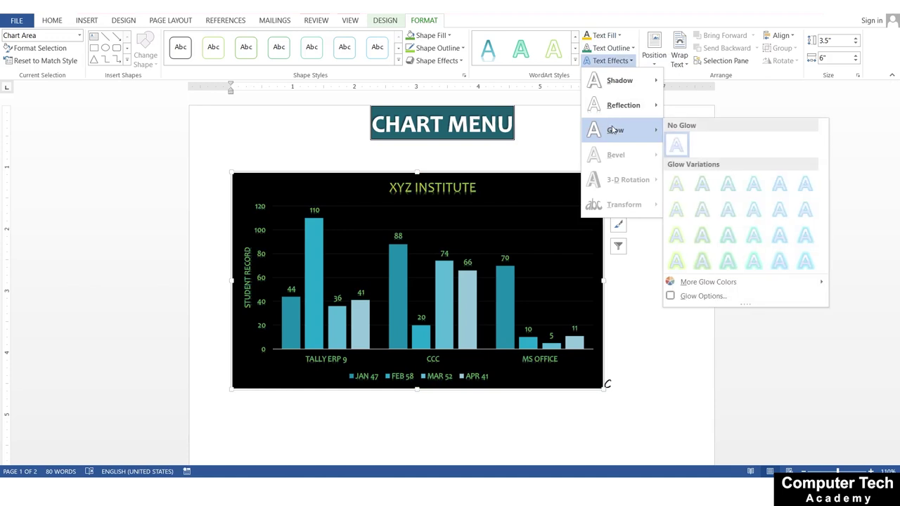
mouse_move(620, 106)
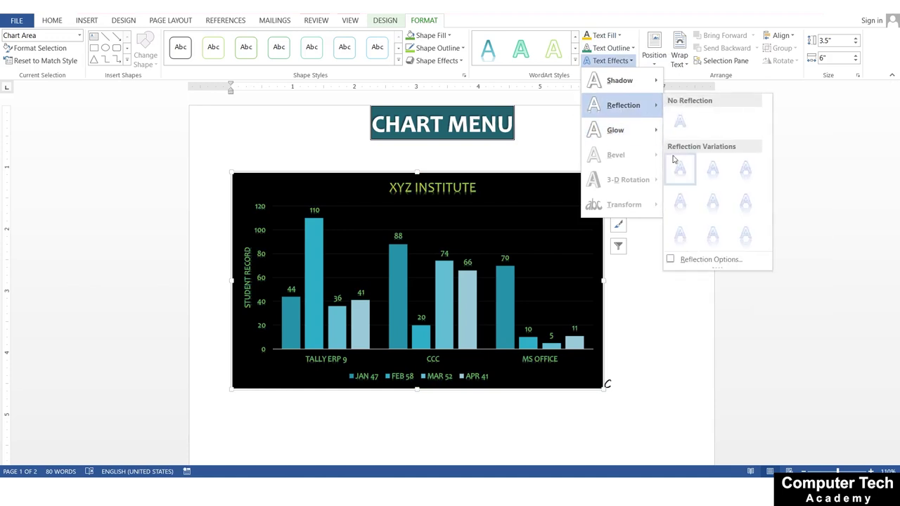
left_click(717, 240)
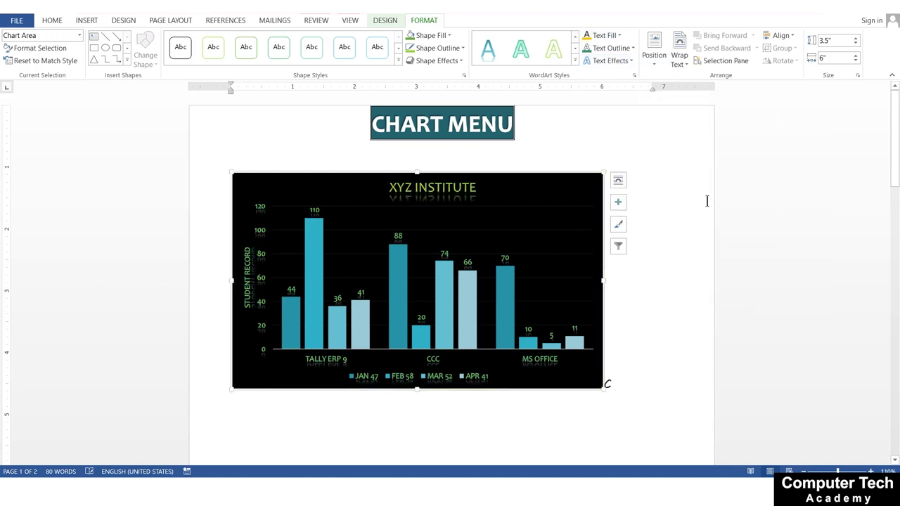
Position the chart at the top right of the page with text wrapping and set its wrapping to Tight
left_click(653, 55)
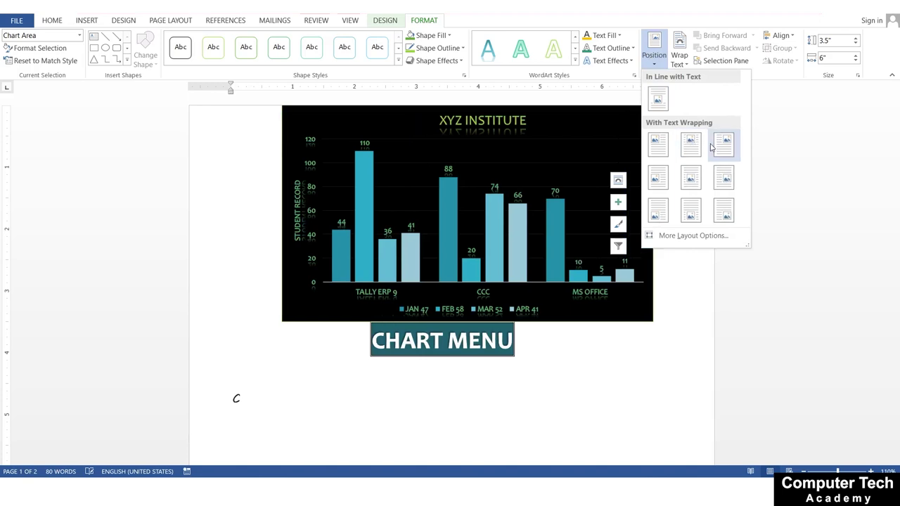
left_click(724, 145)
left_click(679, 57)
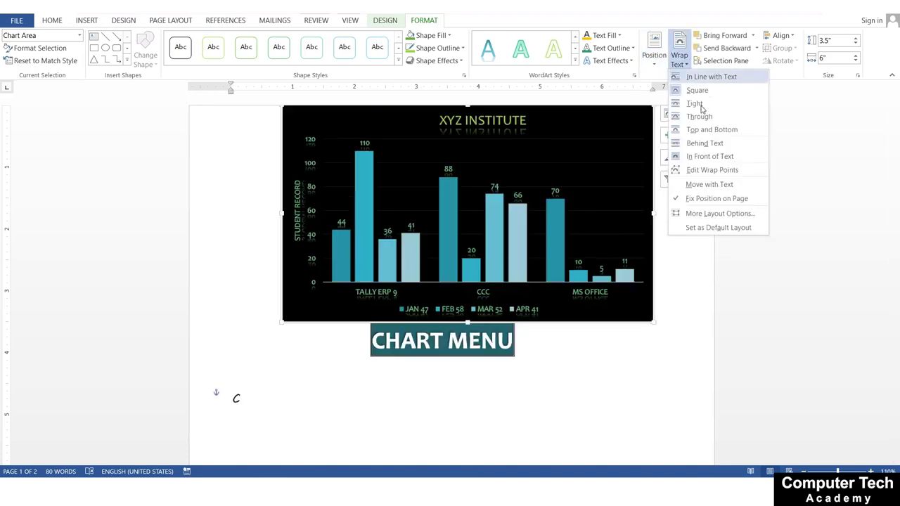
left_click(696, 104)
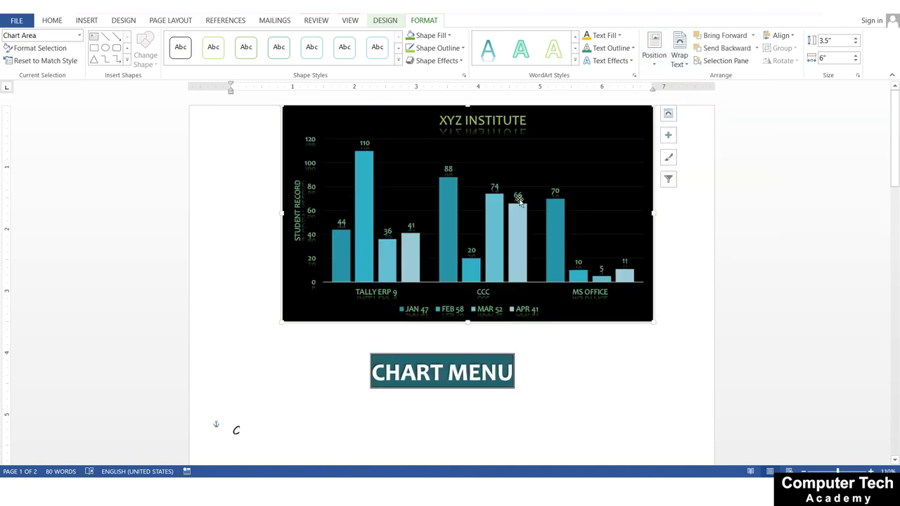
Hide Chart 3 using the Selection pane and close the pane
left_click(728, 60)
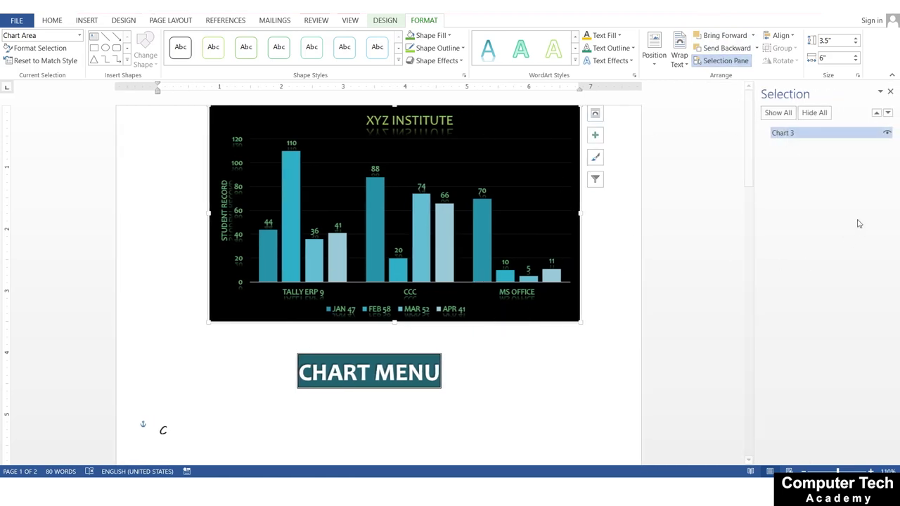
left_click(886, 134)
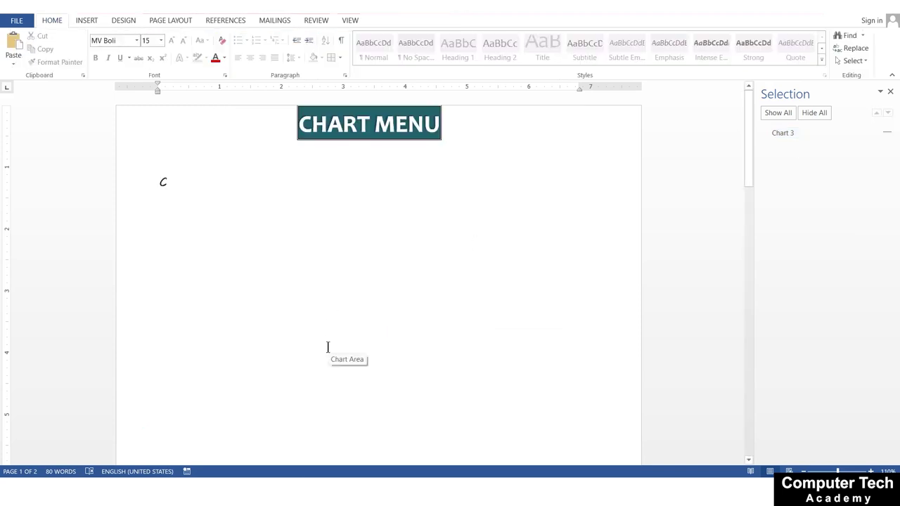
left_click(891, 93)
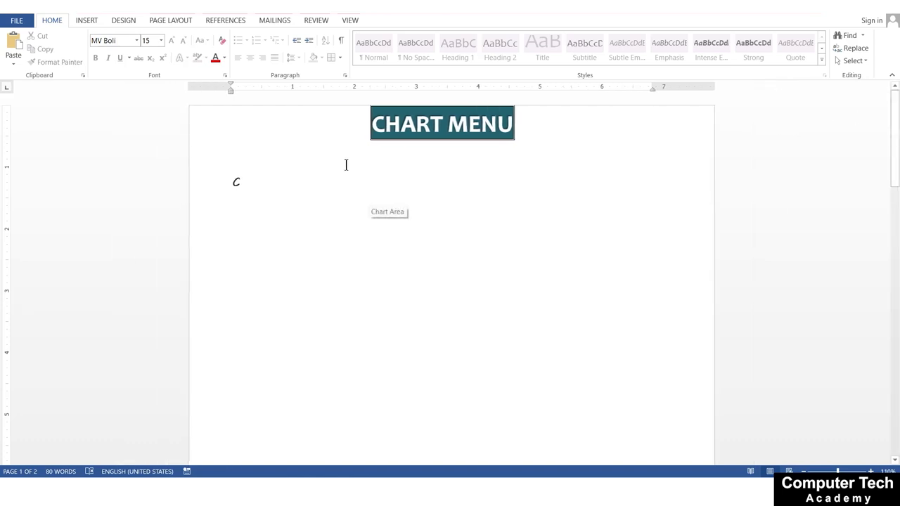
Reopen the Selection pane and make Chart 3 visible again
left_click(166, 21)
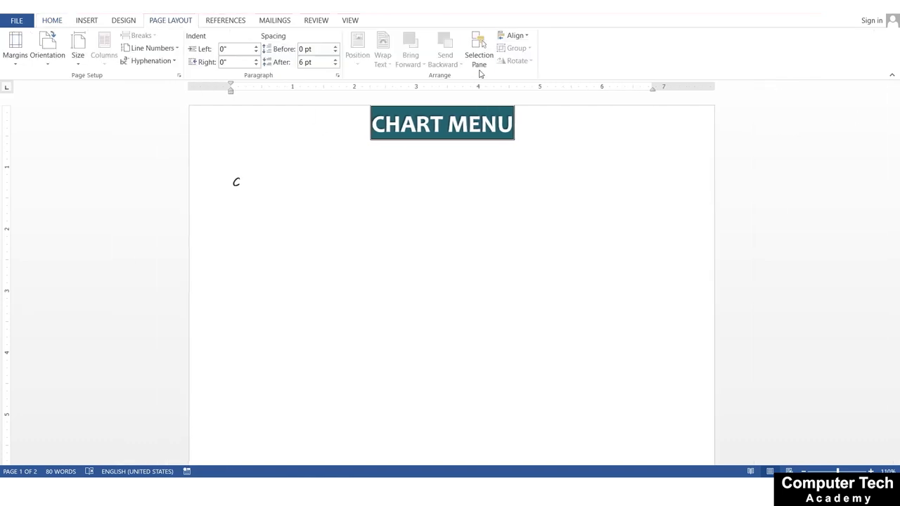
left_click(479, 61)
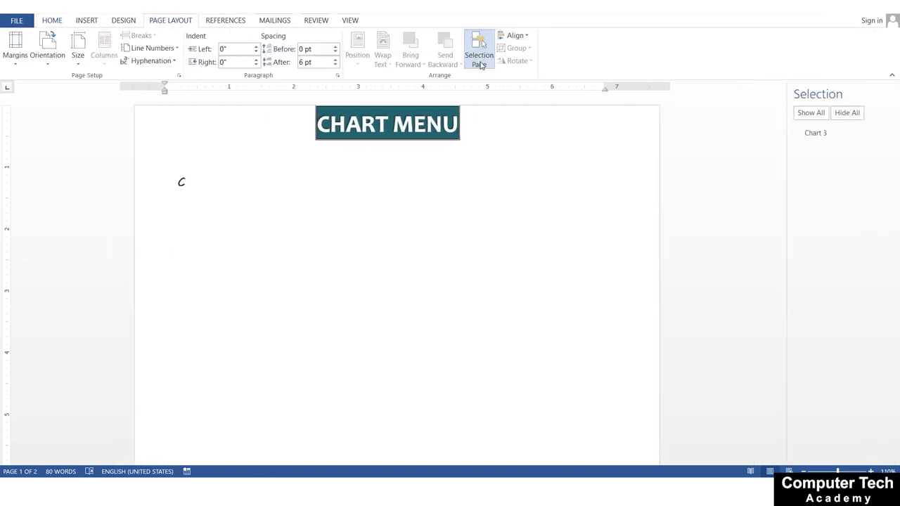
left_click(889, 136)
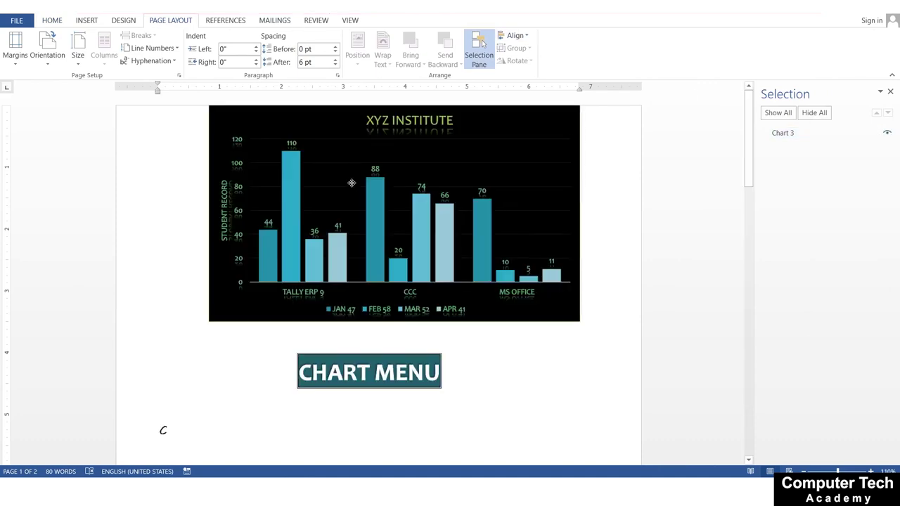
Look through the alignment options for the chart without applying any
left_click(351, 181)
left_click(422, 20)
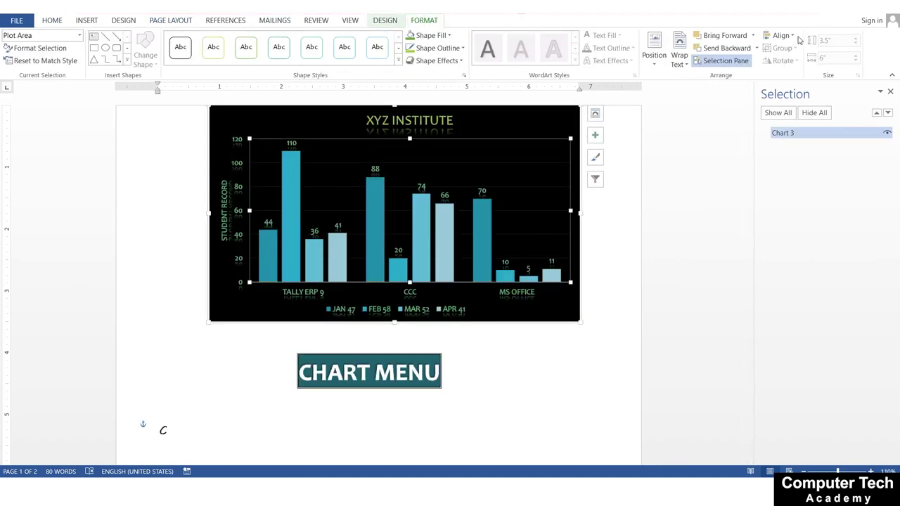
left_click(784, 35)
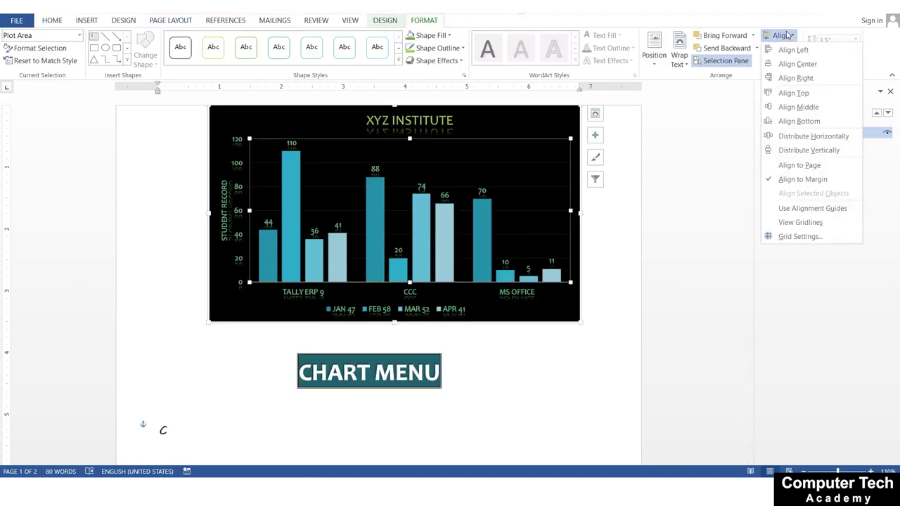
left_click(603, 236)
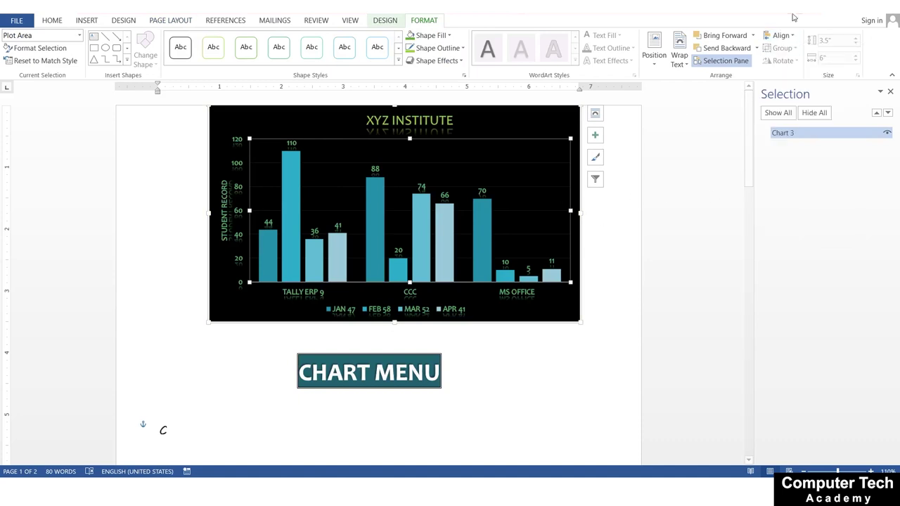
left_click(528, 120)
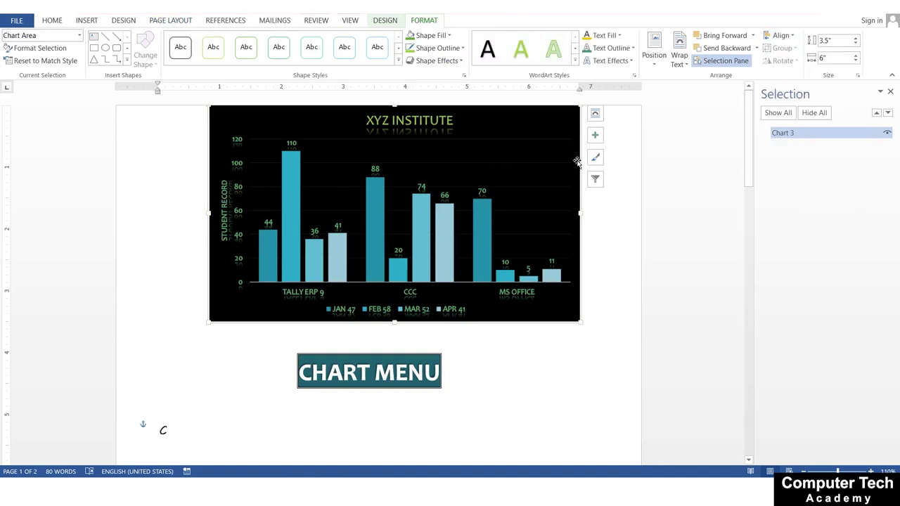
mouse_move(373, 239)
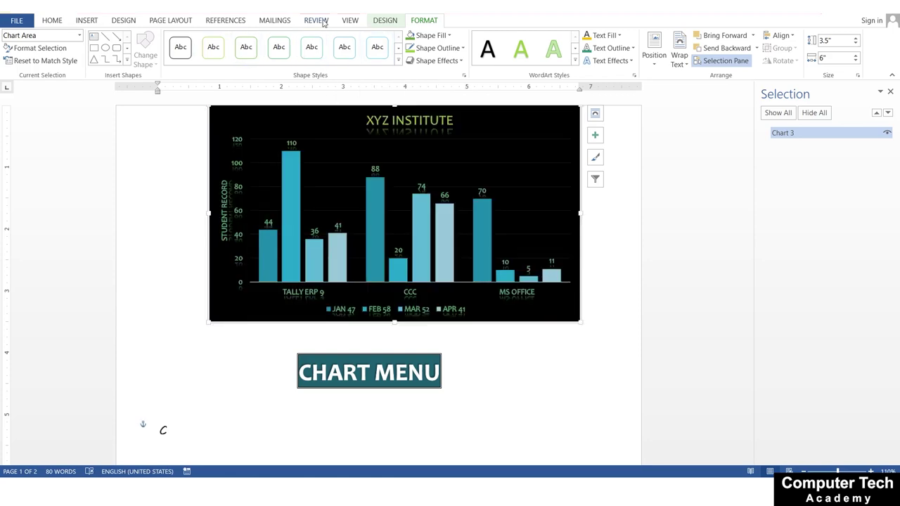
left_click(502, 177)
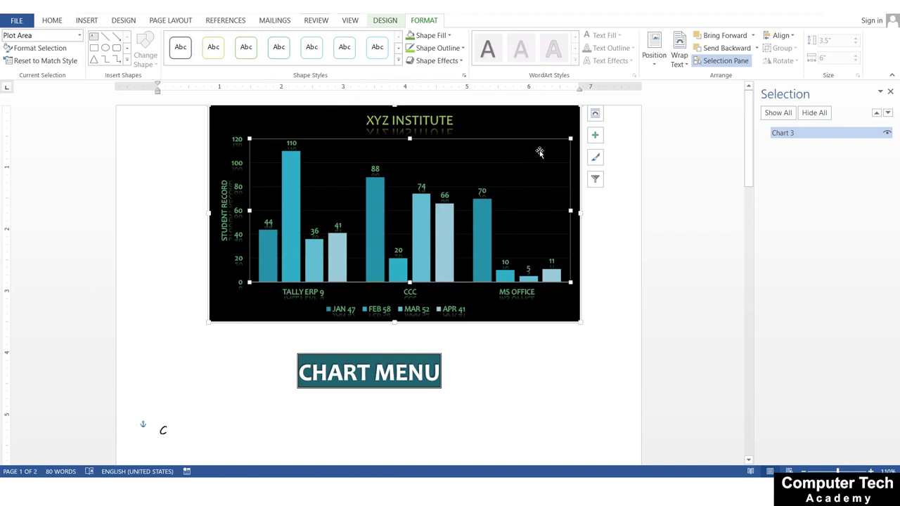